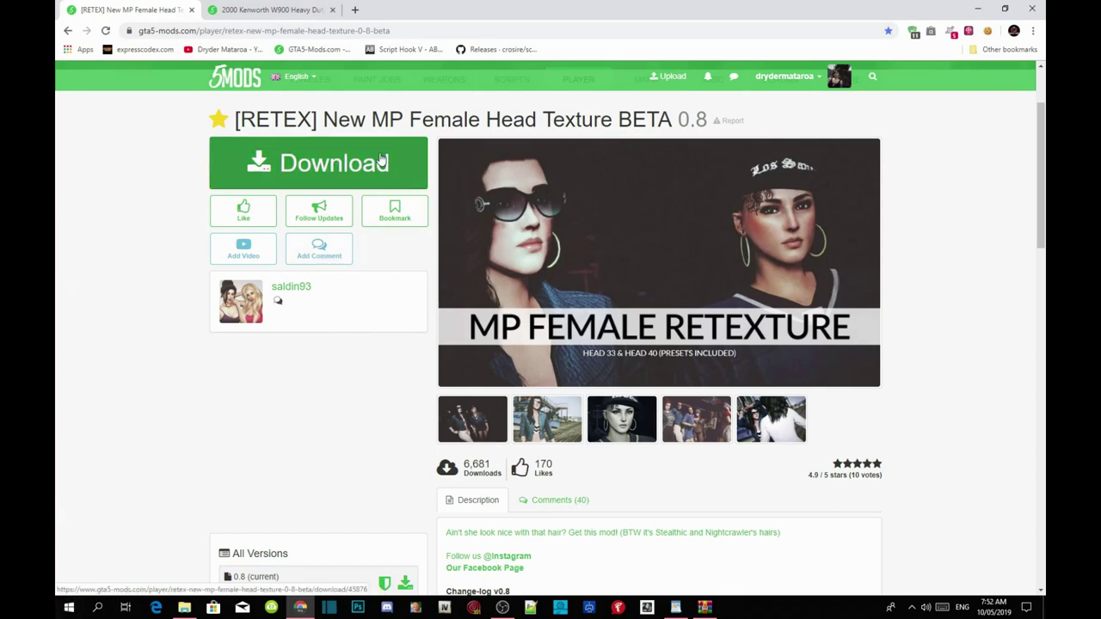
# Download the New MP Female Head Texture mod and minimize Chrome to reveal the desktop
pyautogui.click(324, 165)
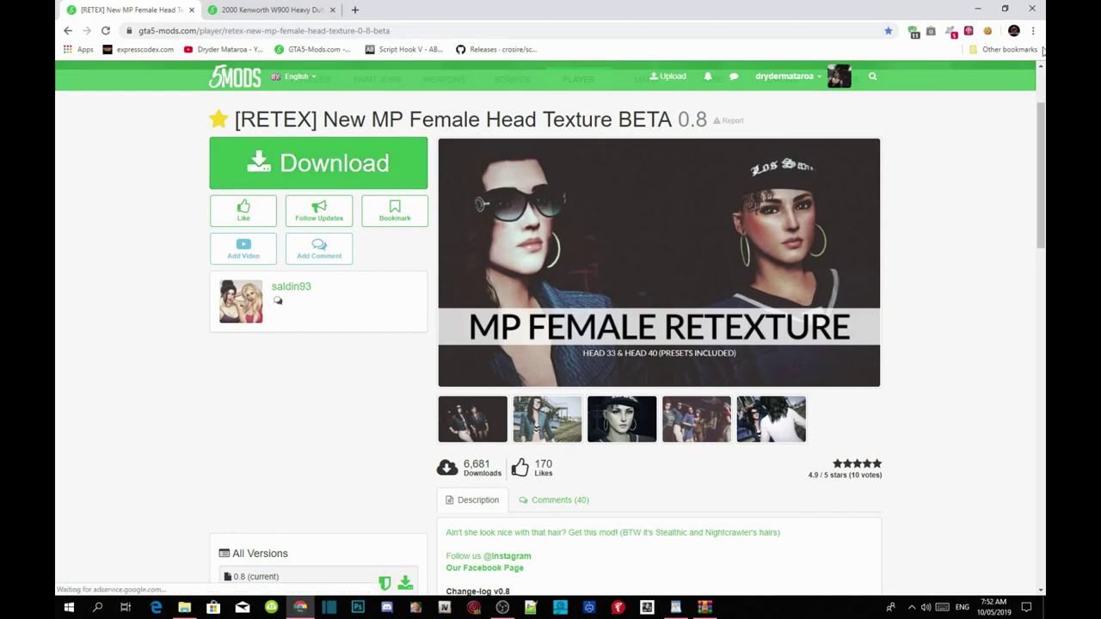
pyautogui.click(978, 9)
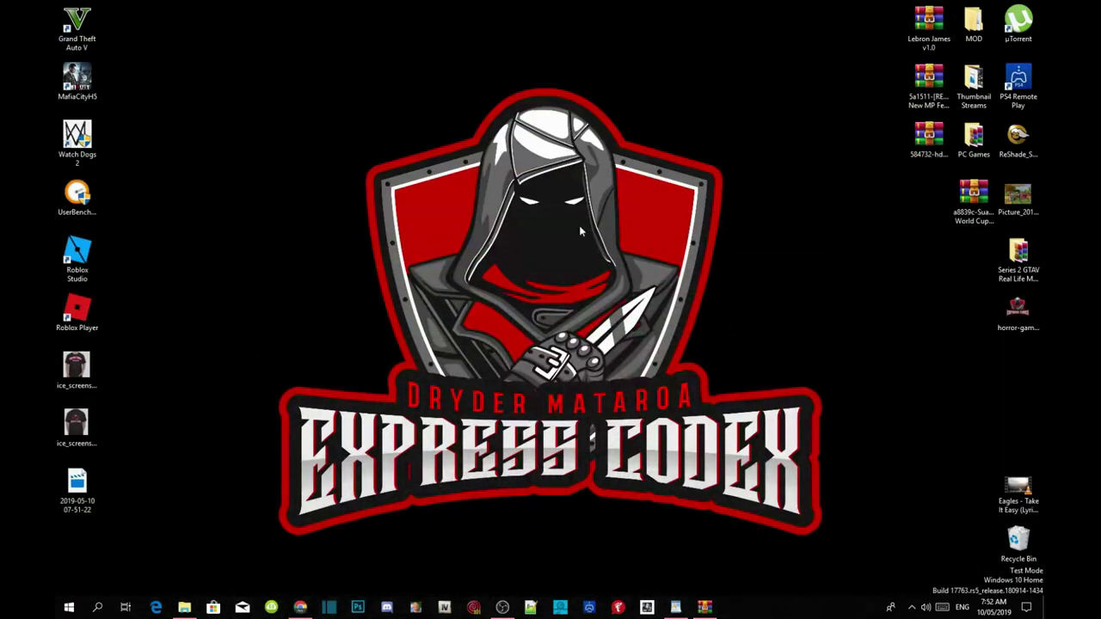
# Open the GTA V install folder's menyooStuff\Outfit directory and select the downloaded RETEX archive
pyautogui.rightClick(75, 32)
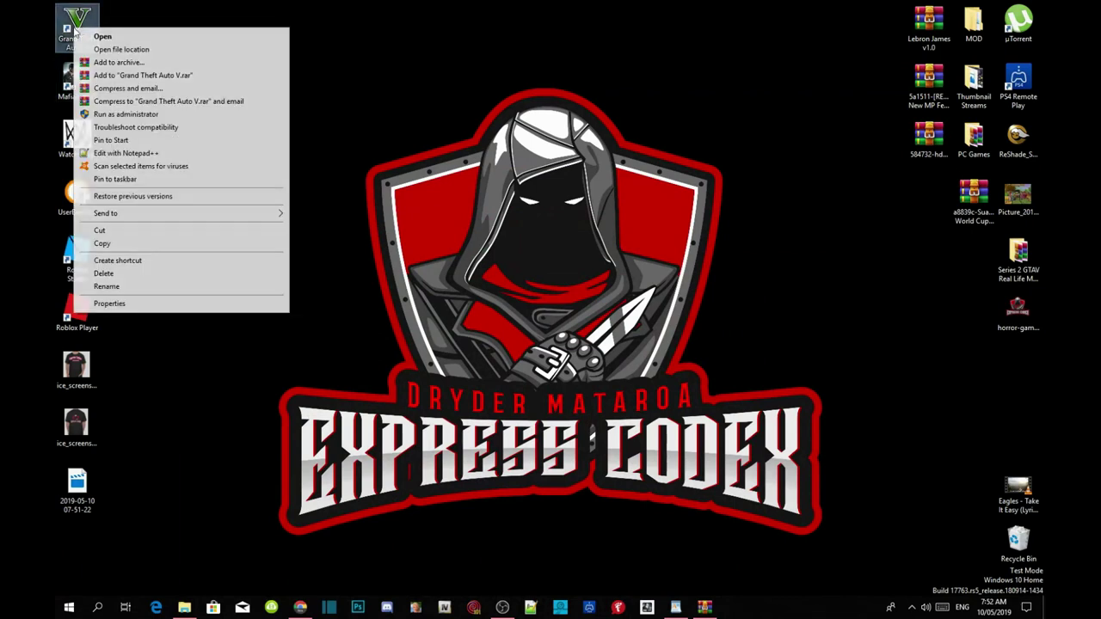
pyautogui.click(120, 52)
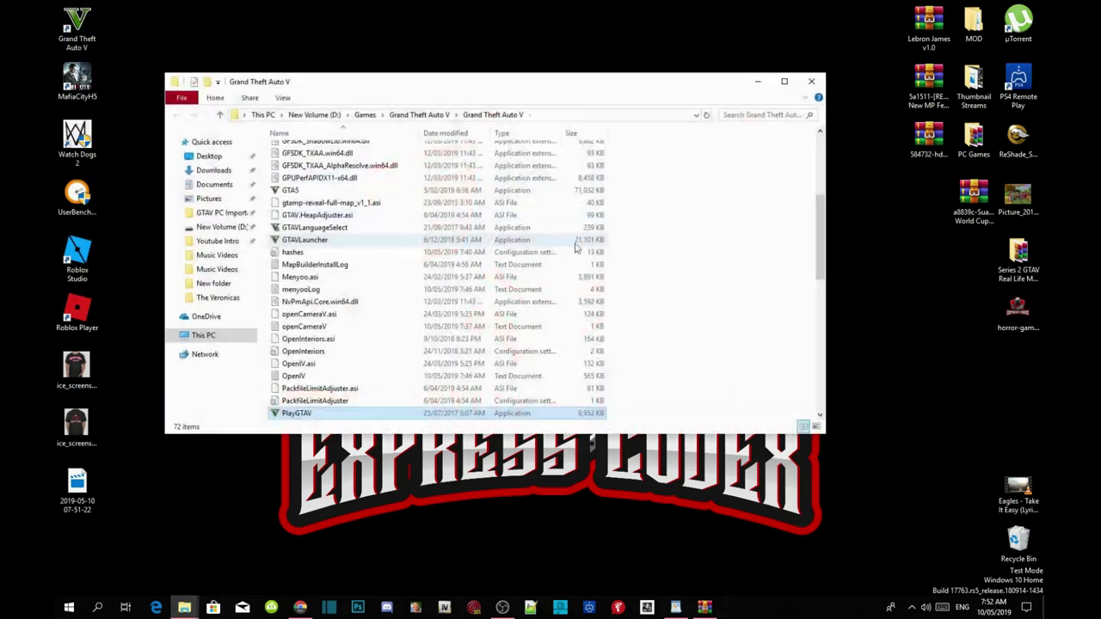
pyautogui.scroll(2, 484, 298)
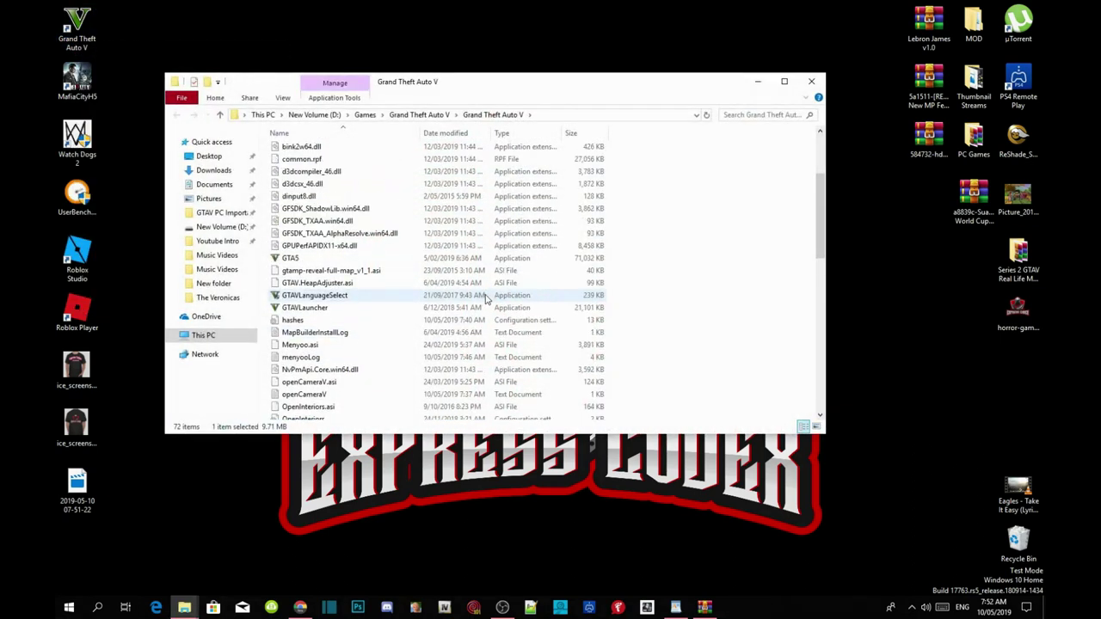
pyautogui.scroll(3, 484, 298)
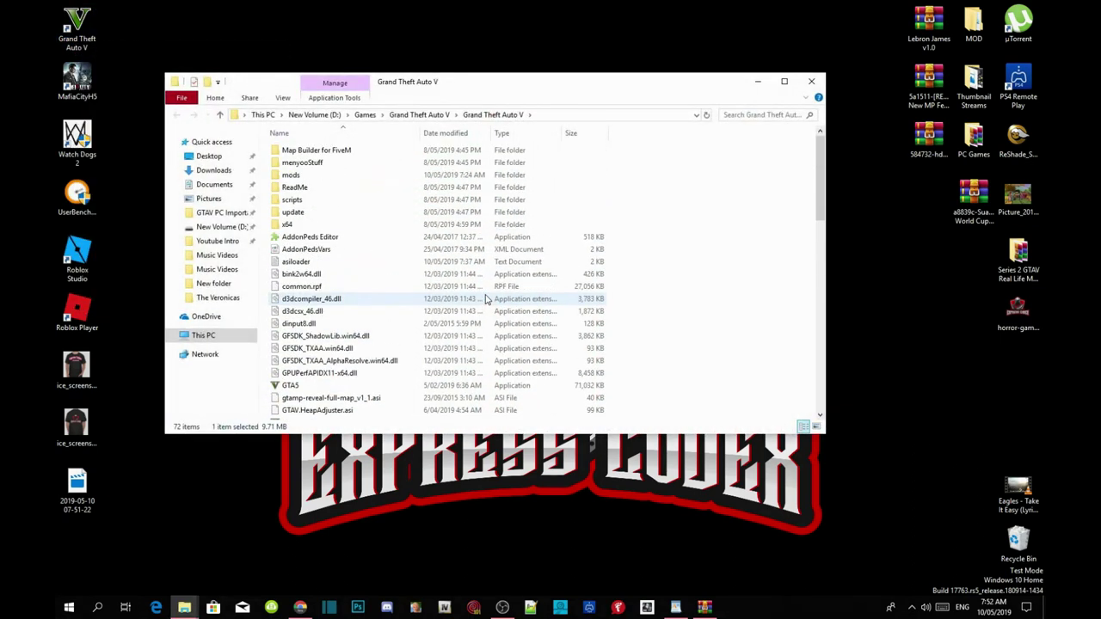
pyautogui.doubleClick(312, 163)
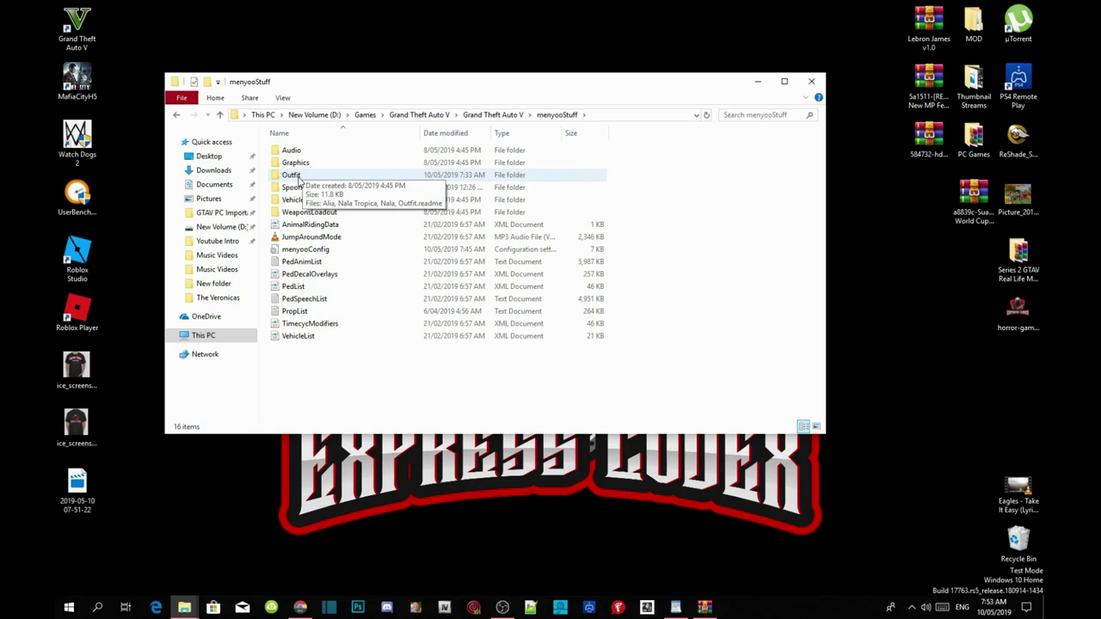
pyautogui.doubleClick(298, 175)
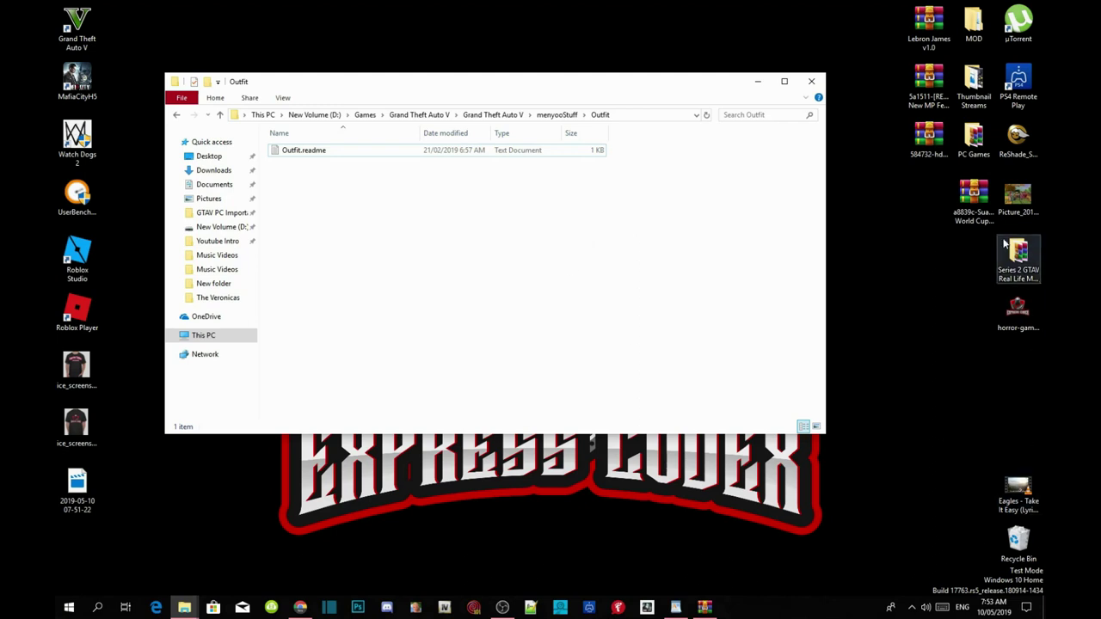
pyautogui.click(935, 103)
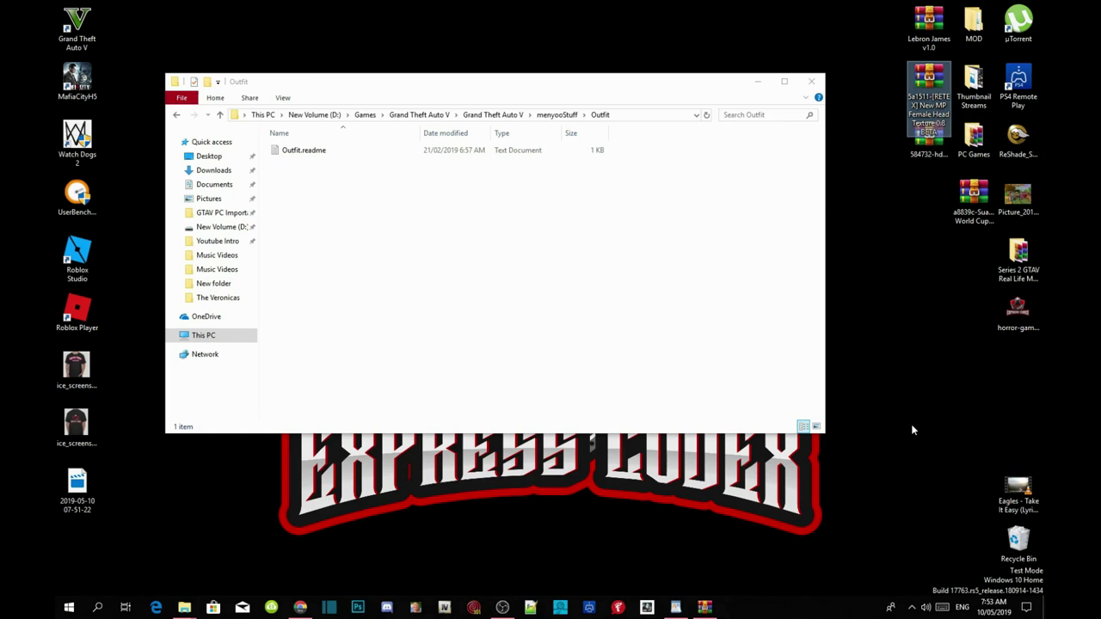
# Open the RETEX archive in WinRAR beside the Outfit window and browse to its Presets folder
pyautogui.press('Return')
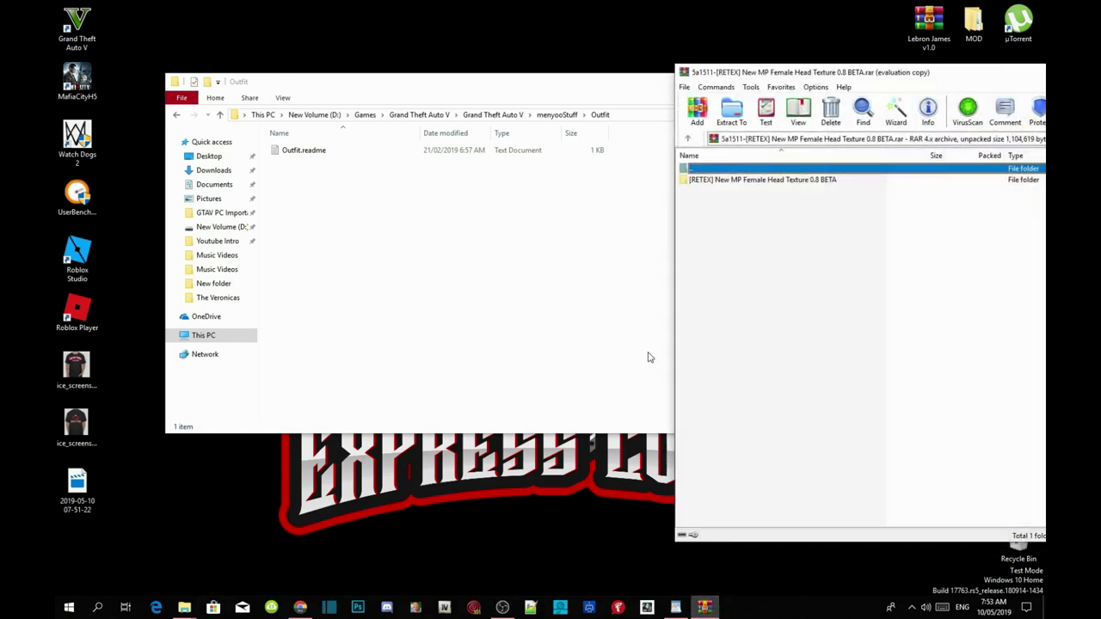
pyautogui.click(641, 99)
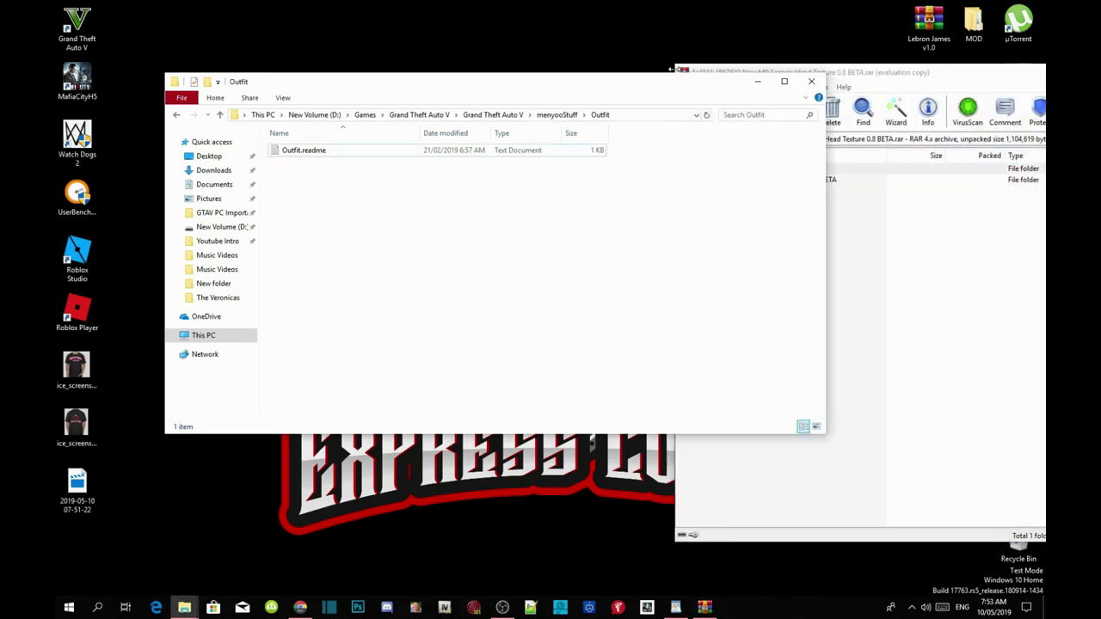
pyautogui.moveTo(690, 87)
pyautogui.mouseDown()
pyautogui.moveTo(579, 111)
pyautogui.moveTo(592, 116)
pyautogui.mouseUp()
pyautogui.click(846, 248)
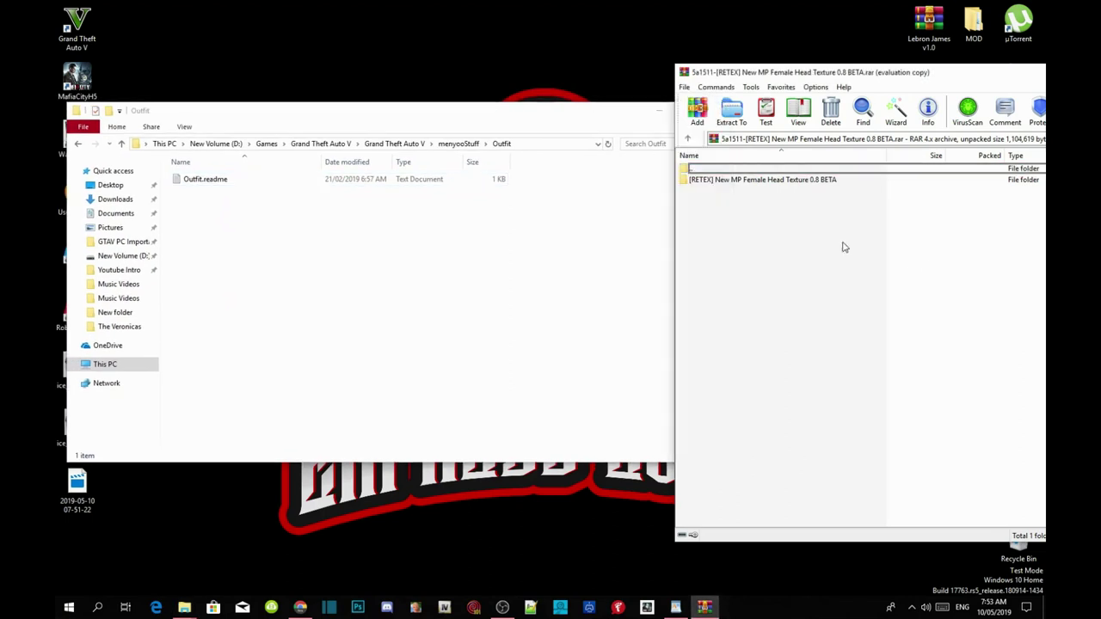
pyautogui.doubleClick(759, 182)
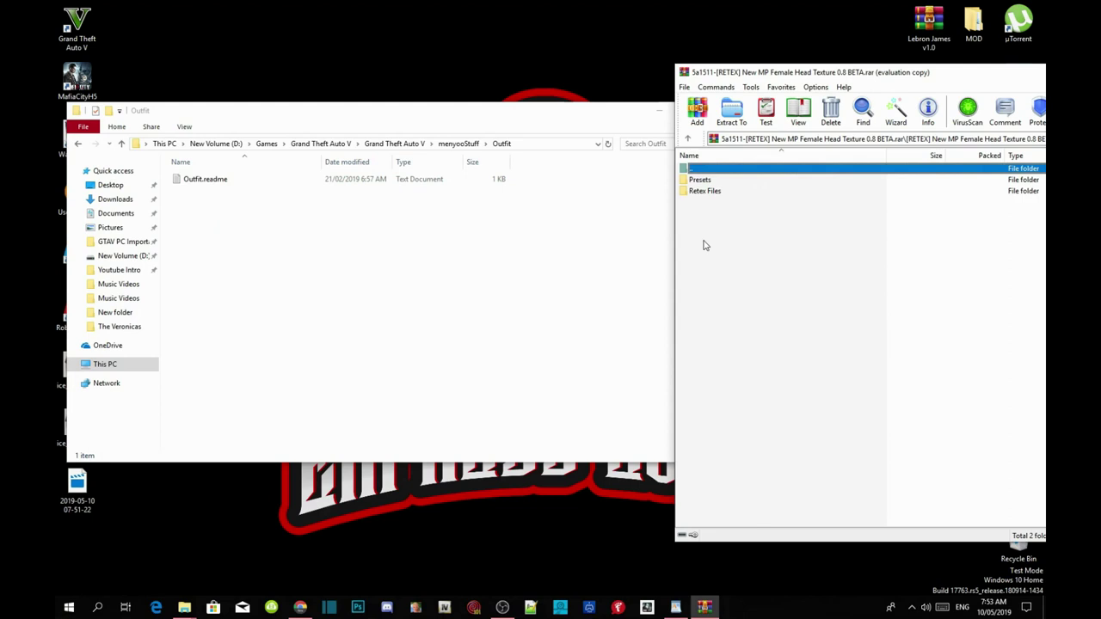
pyautogui.doubleClick(701, 180)
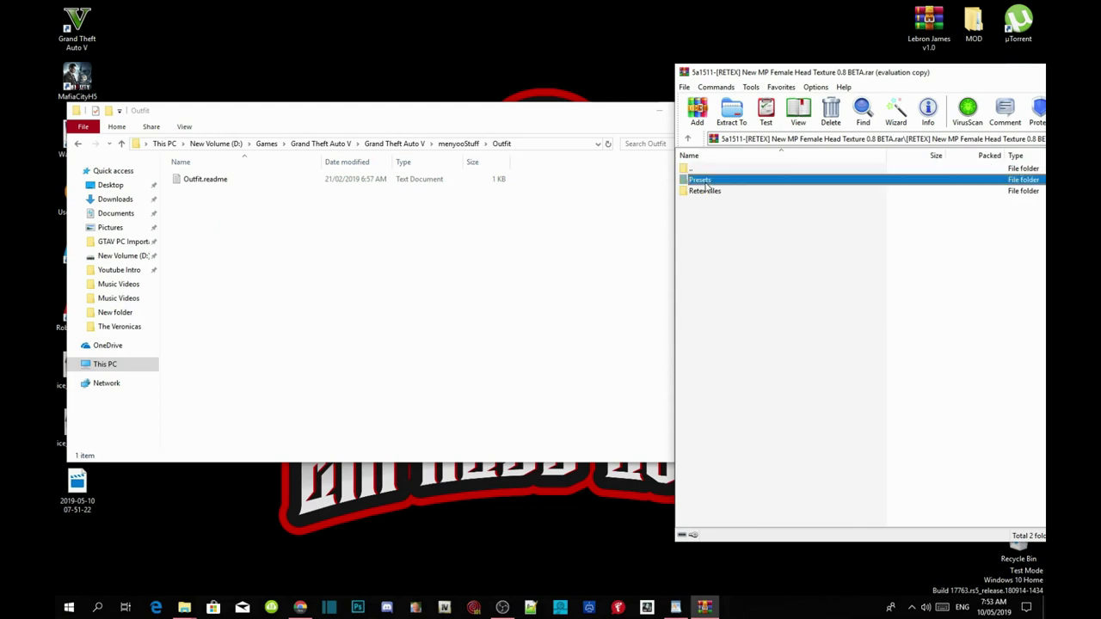
# Copy Alia.xml, Nala Tropica.xml and Nala.xml from Presets into the Outfit folder
pyautogui.click(750, 274)
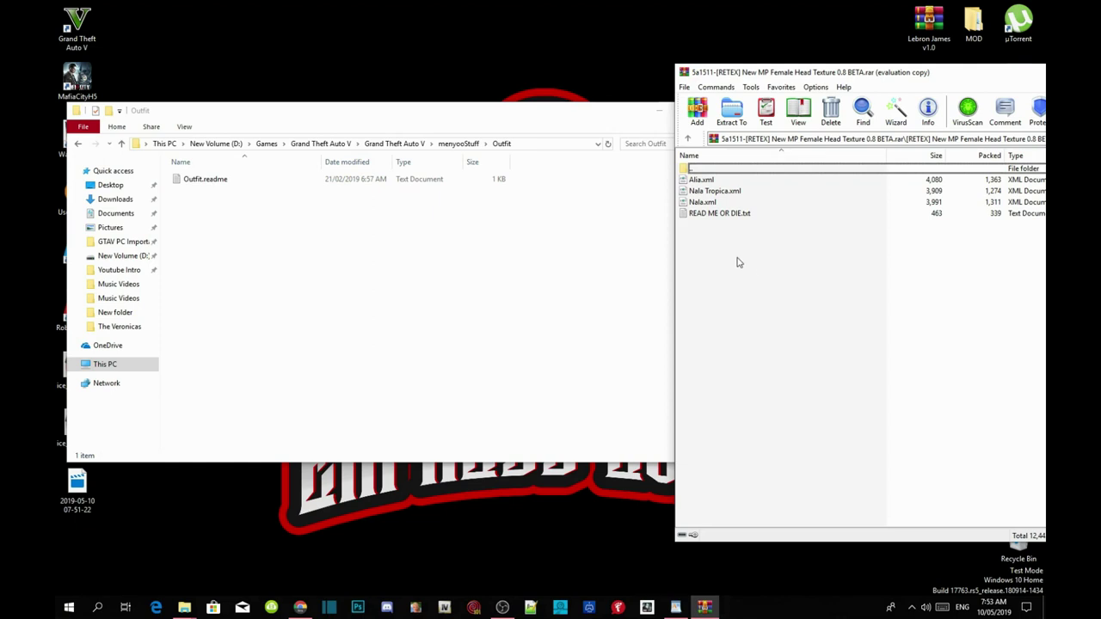
pyautogui.click(707, 181)
pyautogui.keyDown('ctrl'); pyautogui.click(710, 192); pyautogui.keyUp('ctrl')
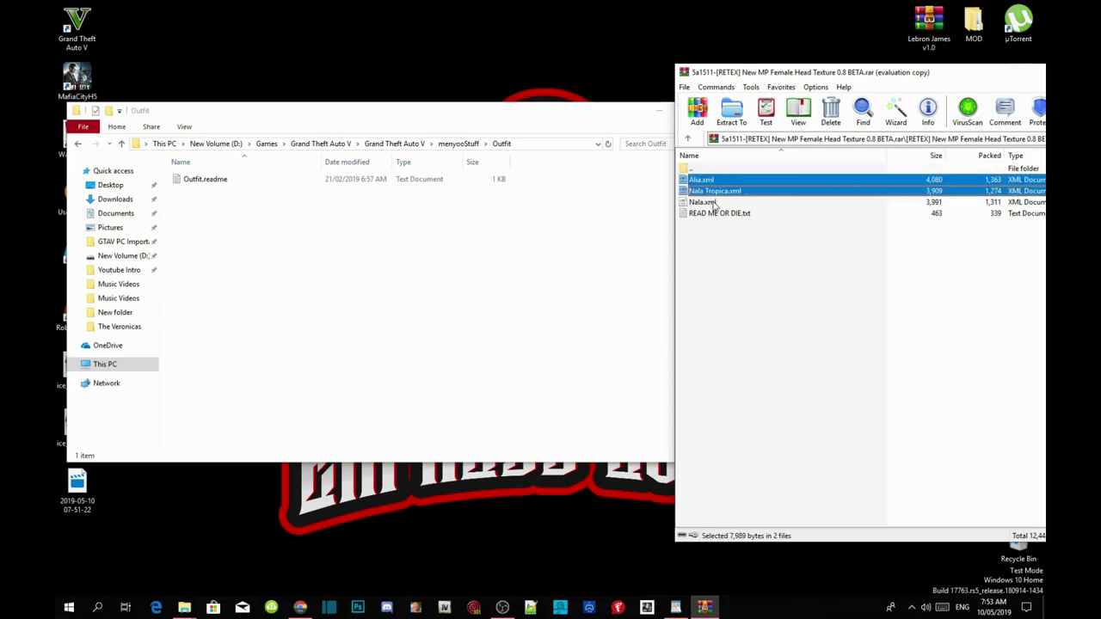
pyautogui.keyDown('ctrl'); pyautogui.click(712, 203); pyautogui.keyUp('ctrl')
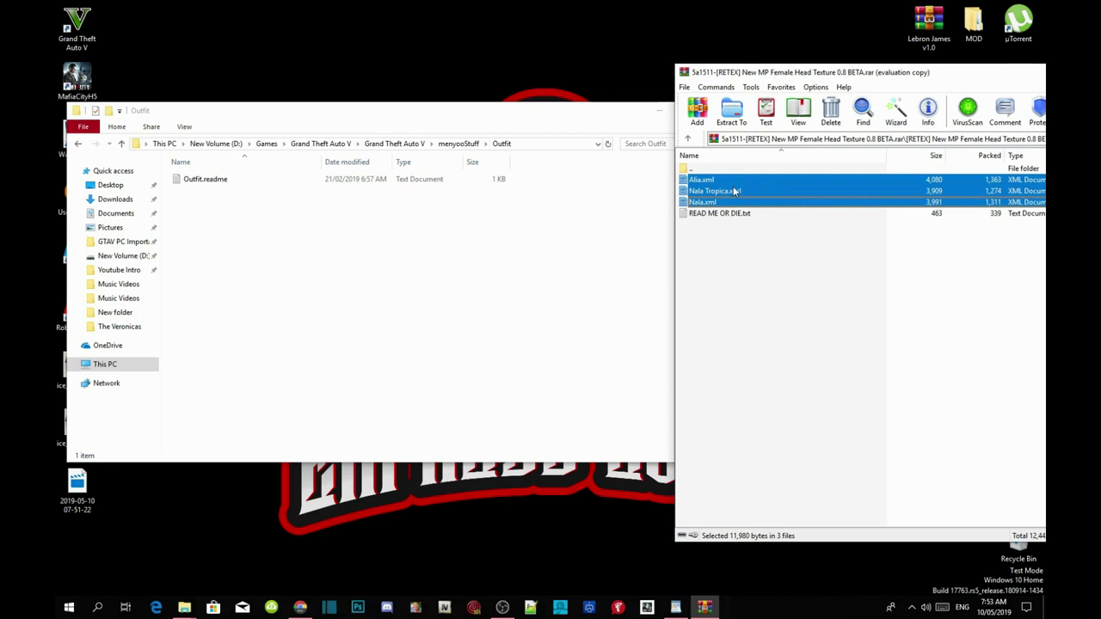
pyautogui.moveTo(734, 191)
pyautogui.mouseDown()
pyautogui.moveTo(704, 184)
pyautogui.moveTo(424, 241)
pyautogui.mouseUp()
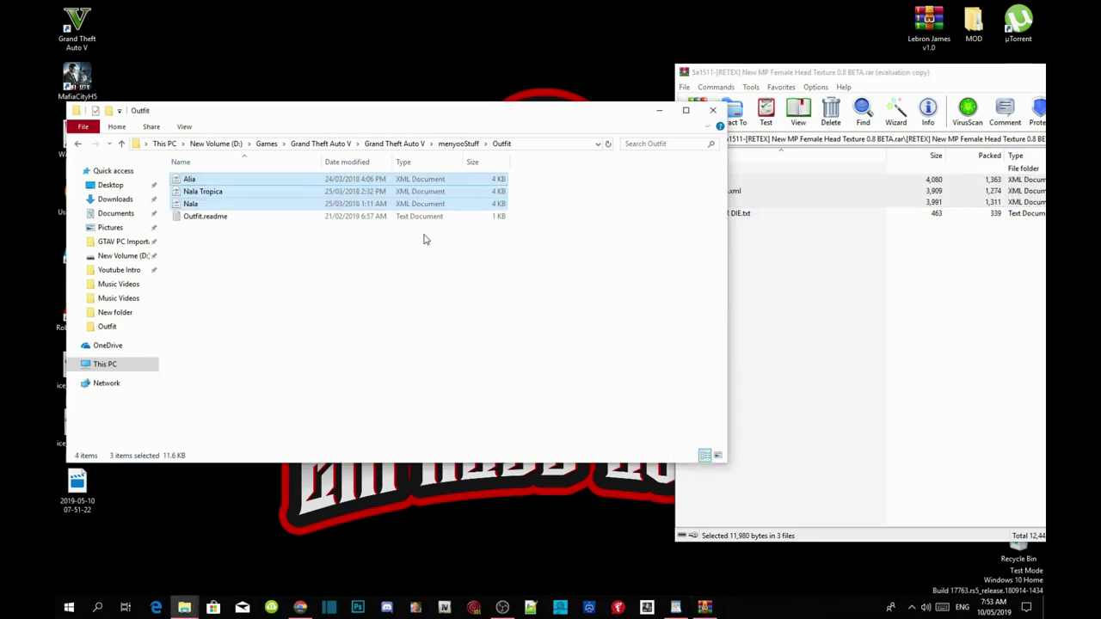
pyautogui.click(857, 66)
# Close the WinRAR archive and refresh the Grand Theft Auto V folder view
pyautogui.moveTo(892, 77); pyautogui.dragTo(420, 98)
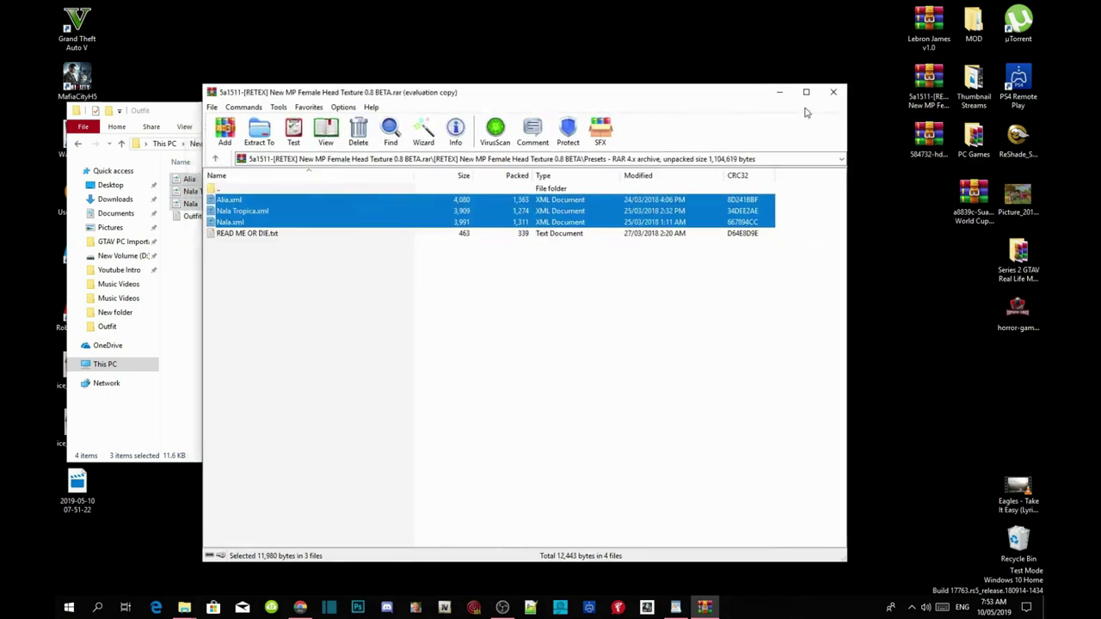
pyautogui.click(831, 92)
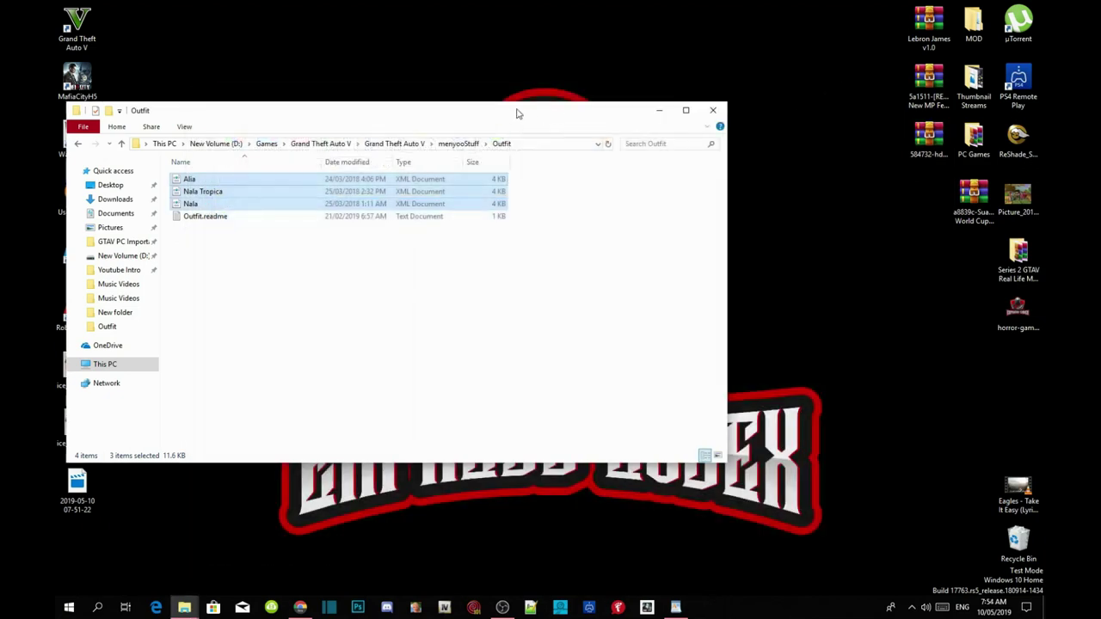
pyautogui.moveTo(511, 103); pyautogui.dragTo(695, 72)
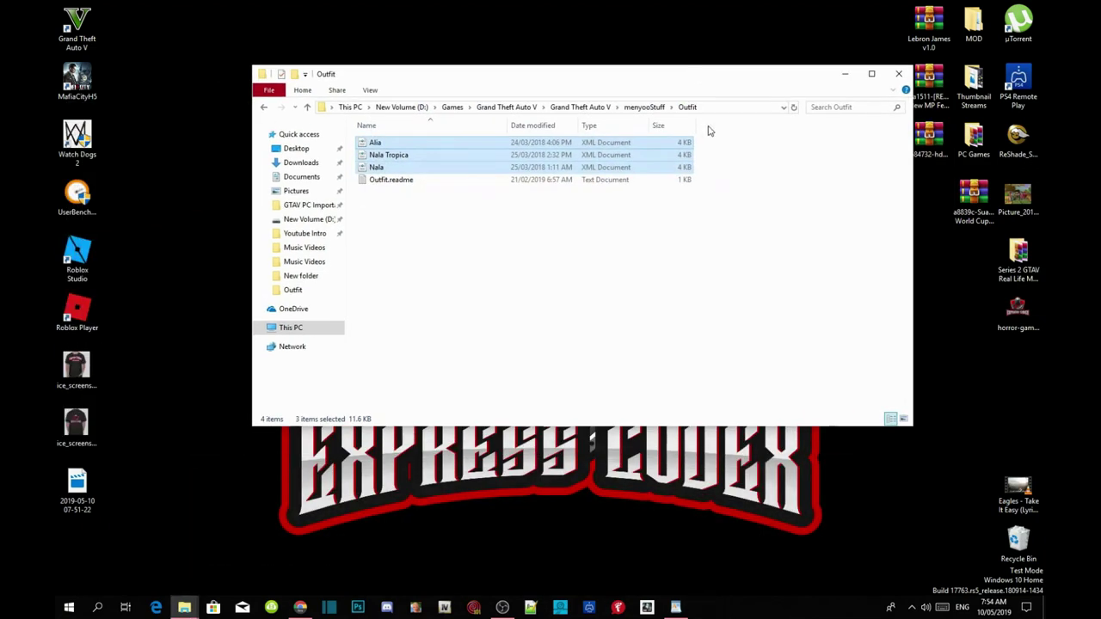
pyautogui.click(590, 110)
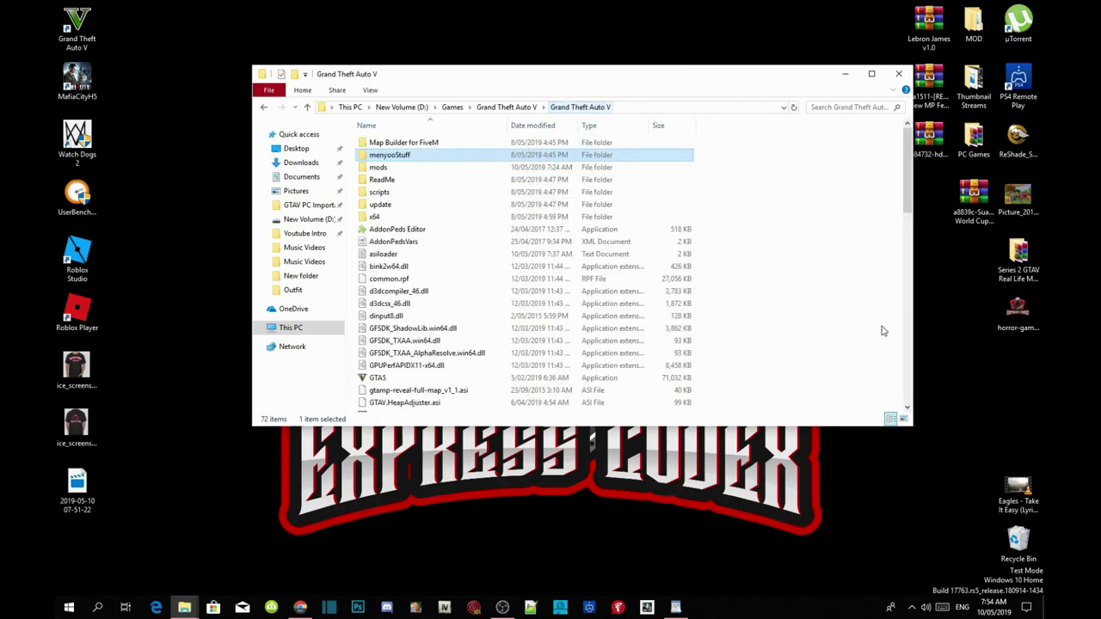
pyautogui.rightClick(842, 255)
pyautogui.click(877, 305)
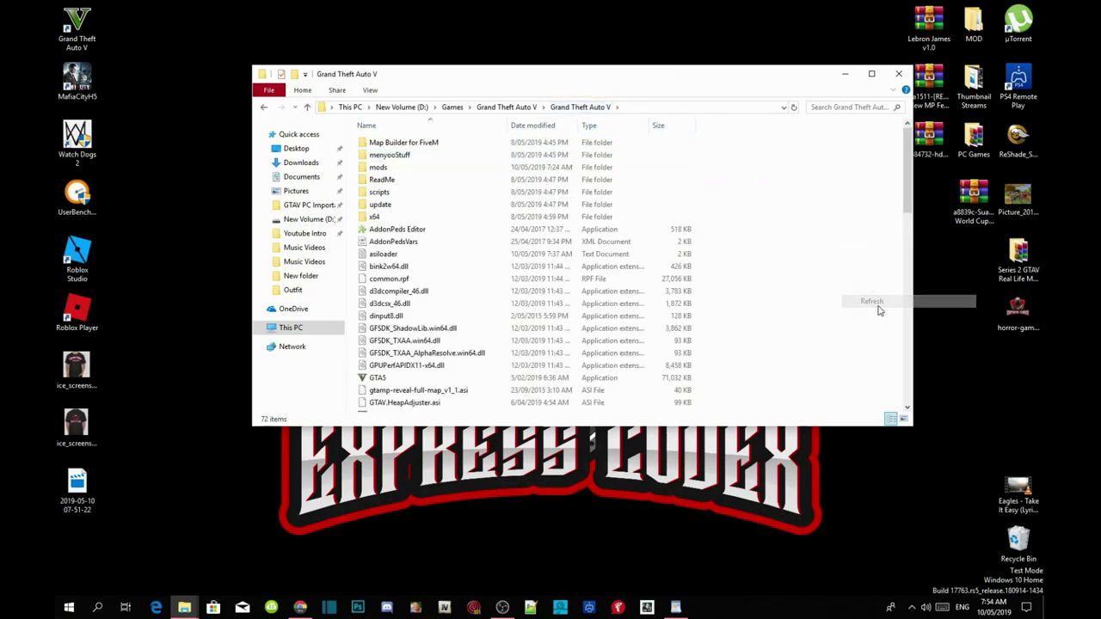
# Close the game folder window and refresh the desktop
pyautogui.click(899, 78)
pyautogui.rightClick(586, 115)
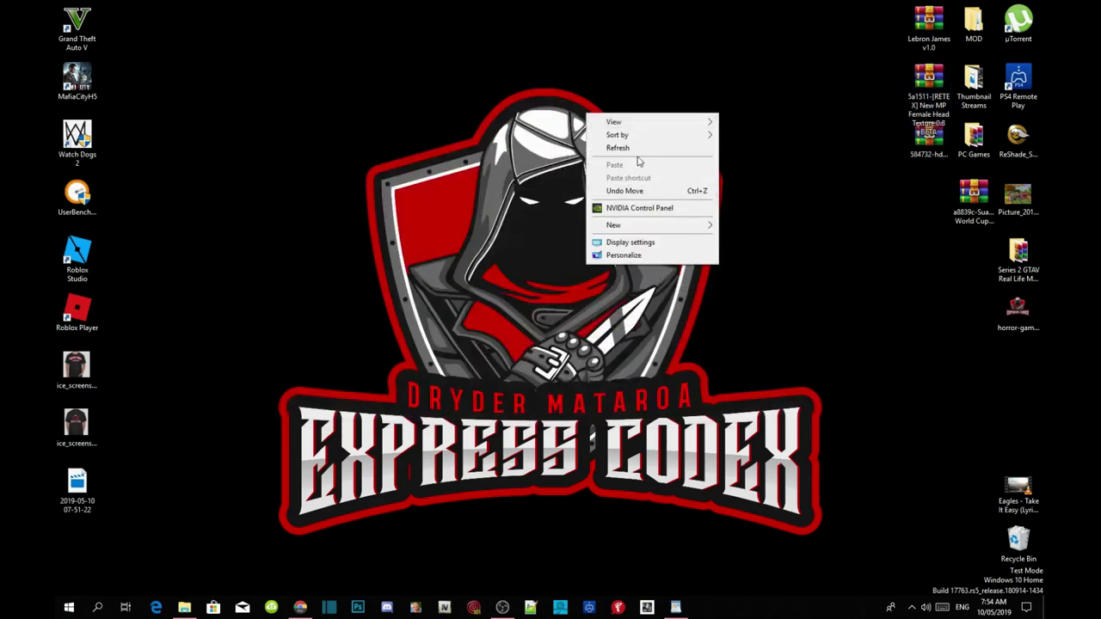
pyautogui.click(627, 148)
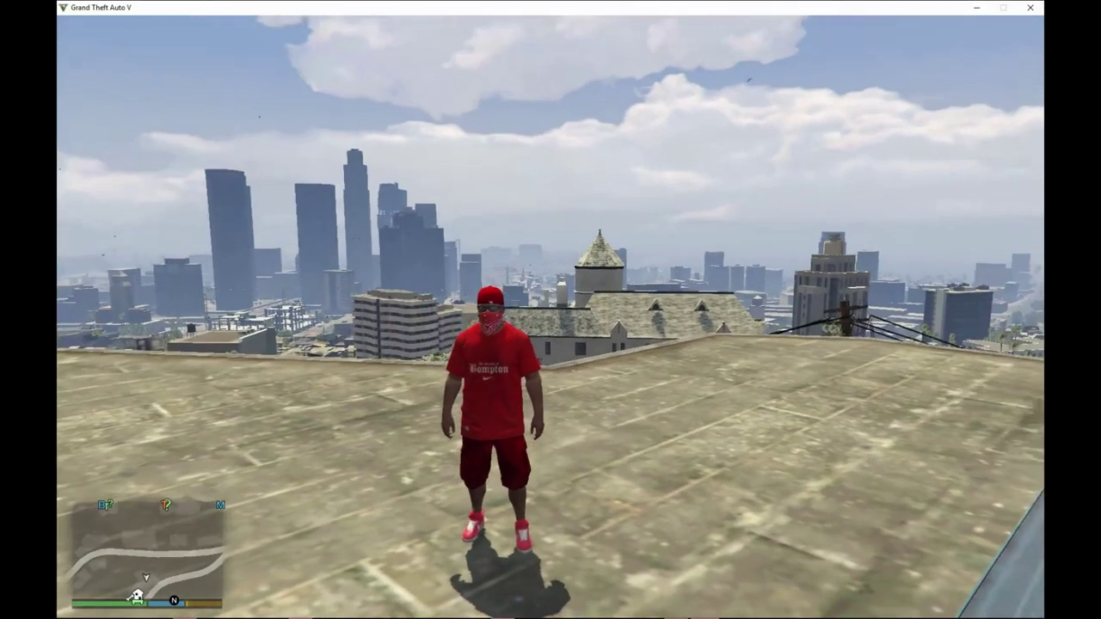
# Walk the character across the rooftop and open the Menyoo trainer with F8
pyautogui.press('w')
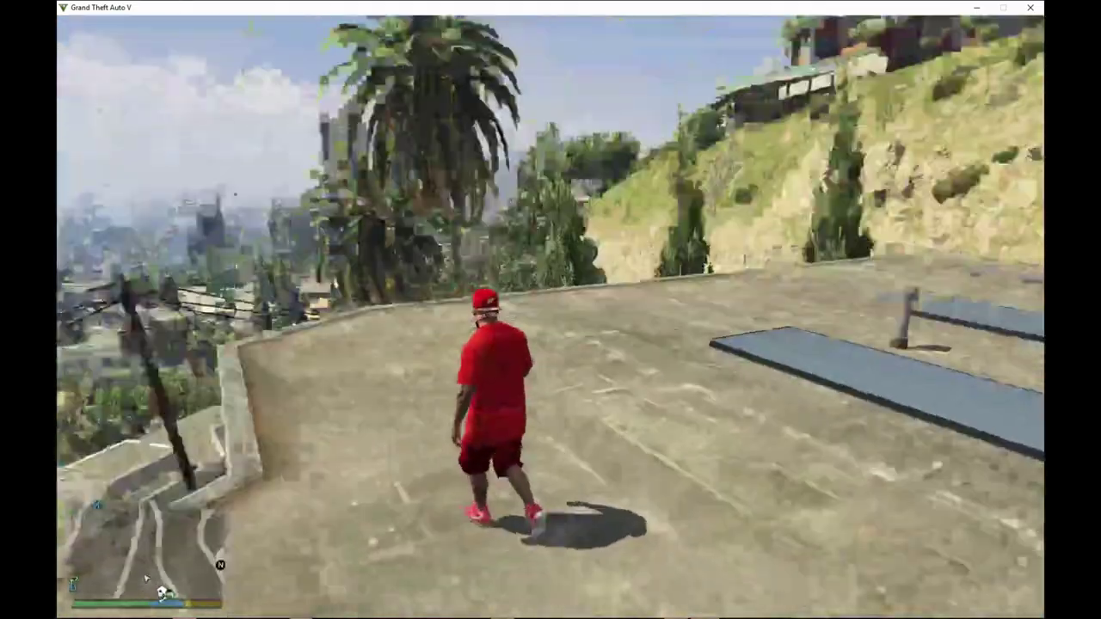
pyautogui.press('w')
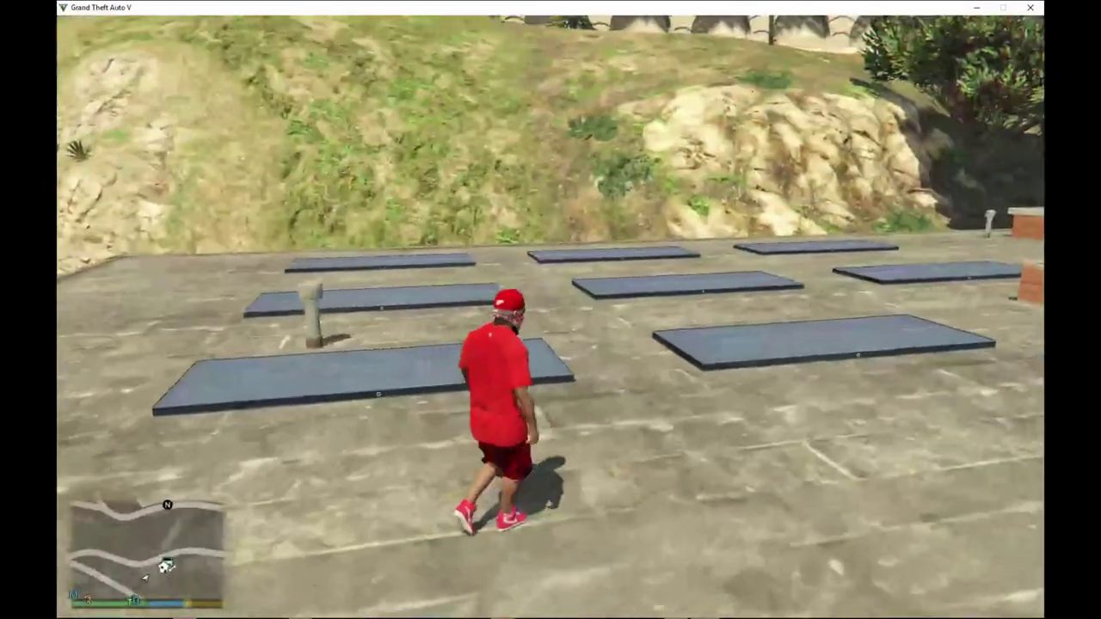
pyautogui.press('w')
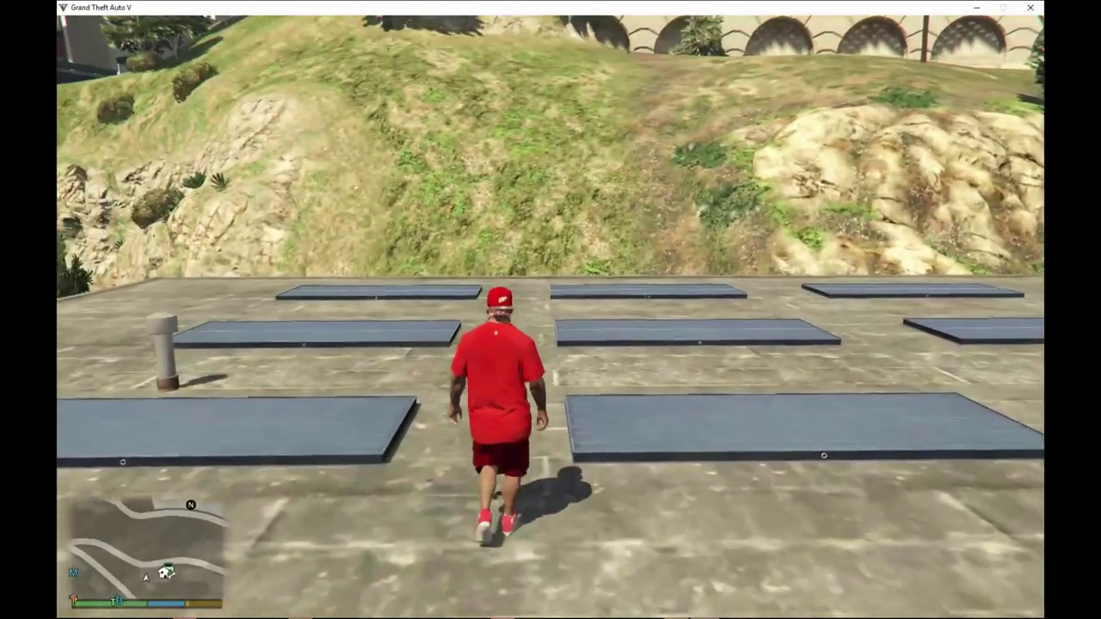
pyautogui.press('w')
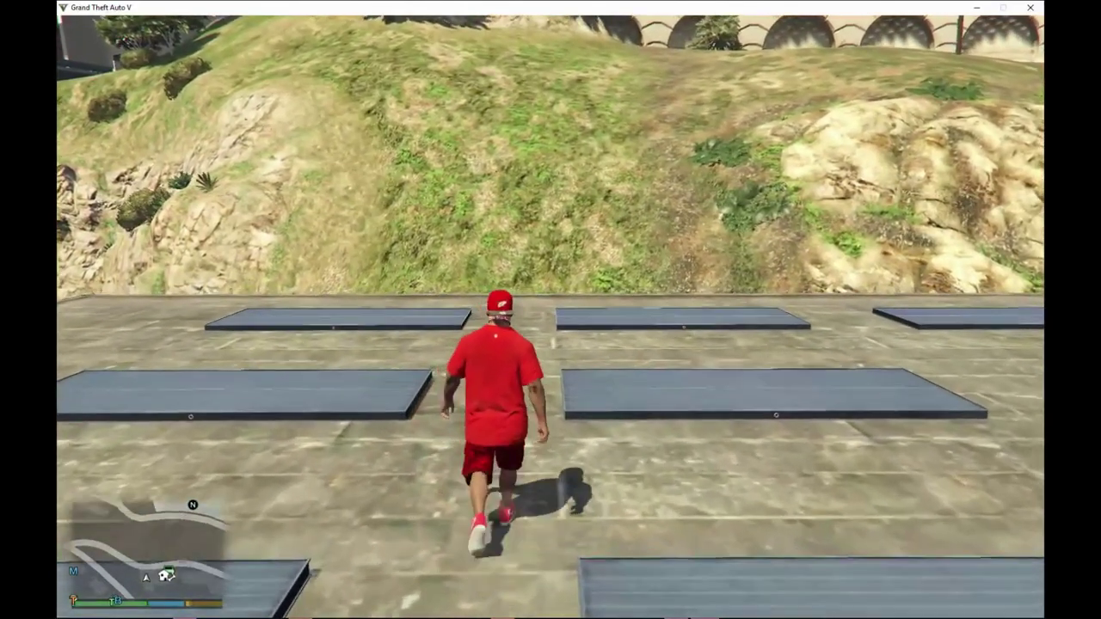
pyautogui.press('s')
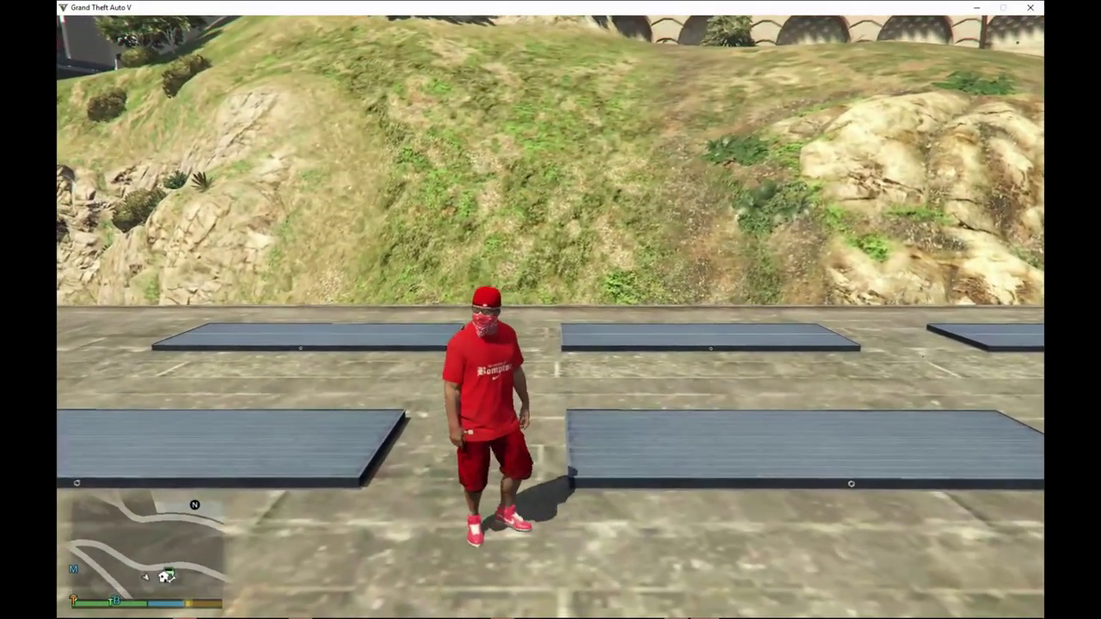
pyautogui.press('F8')
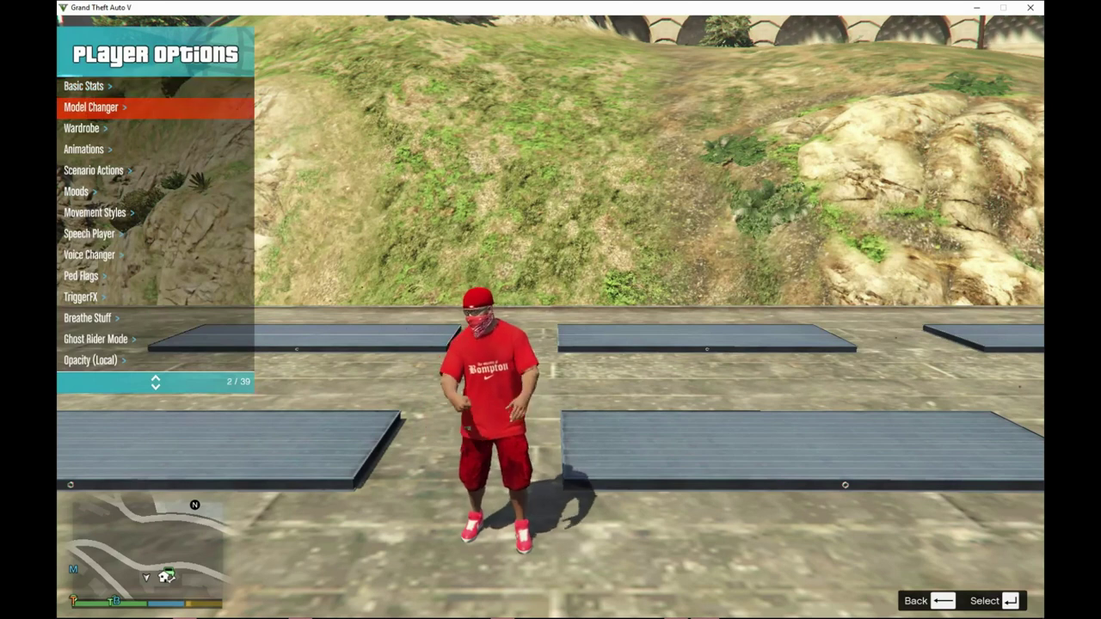
# Go into Wardrobe > Outfits and open the file options for Nala.xml
pyautogui.press('Return')
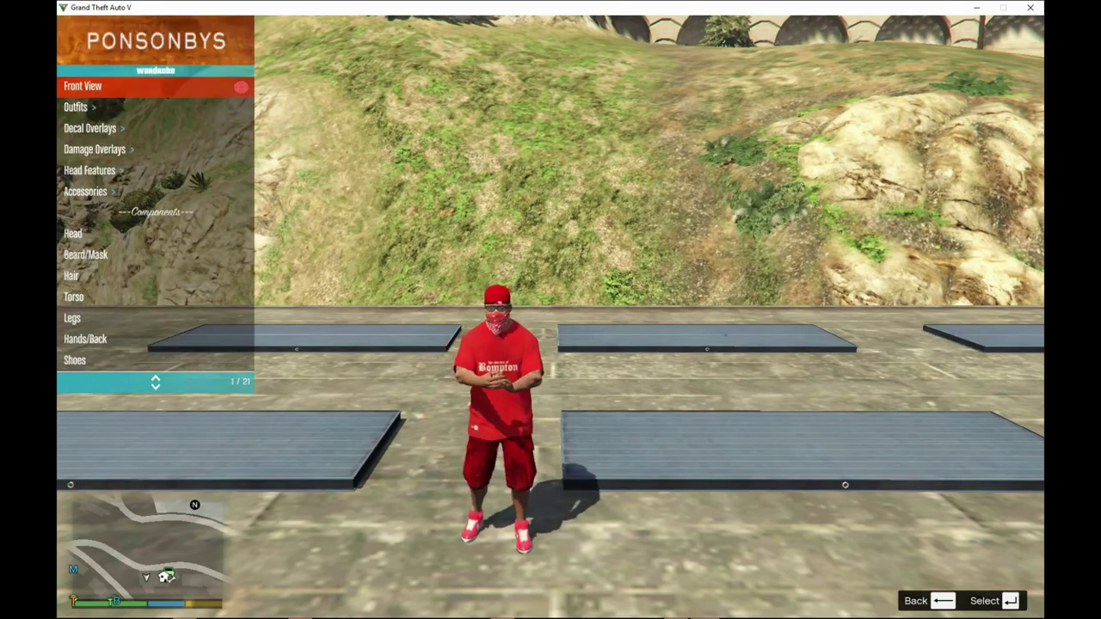
pyautogui.press('Return')
pyautogui.press('Down')
pyautogui.press('Down')
pyautogui.press('Down')
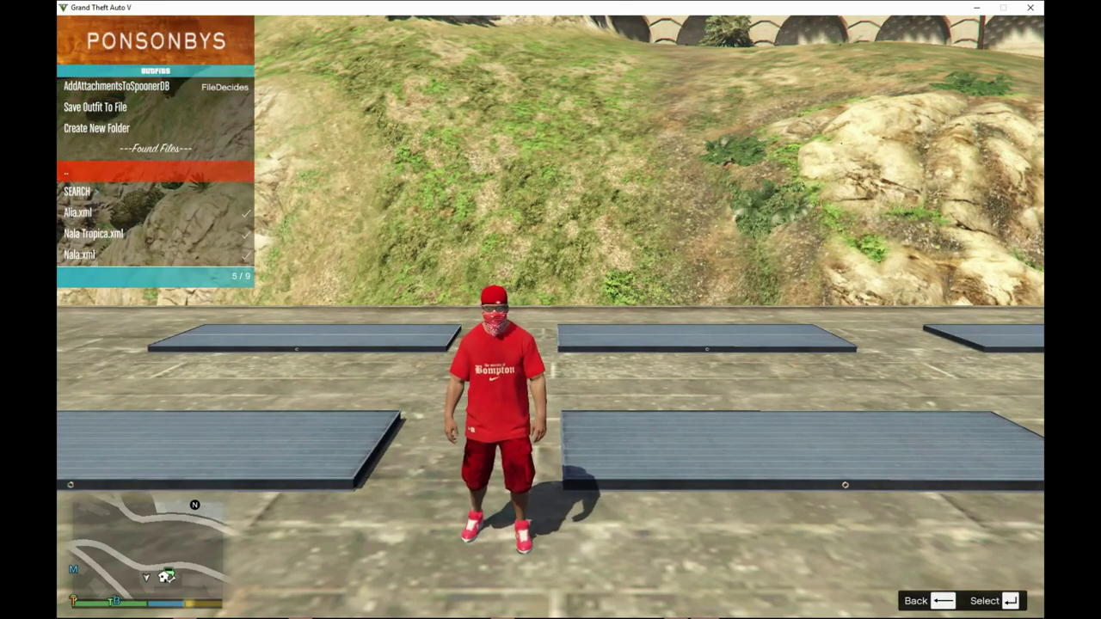
pyautogui.press('Down')
pyautogui.press('Down')
pyautogui.press('Down')
pyautogui.press('s')
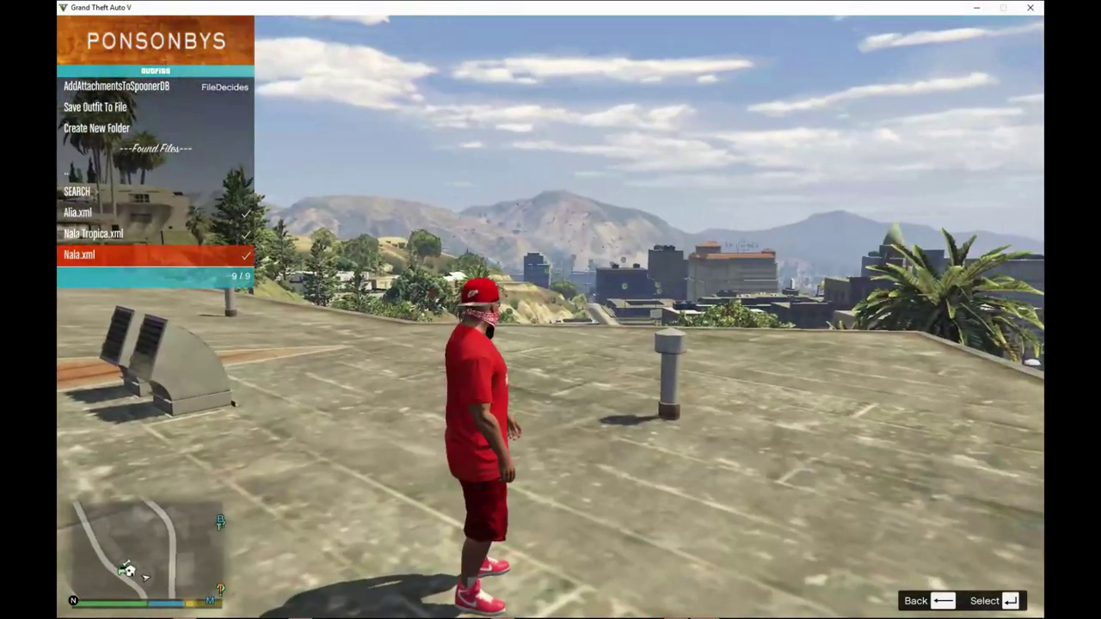
pyautogui.press('Return')
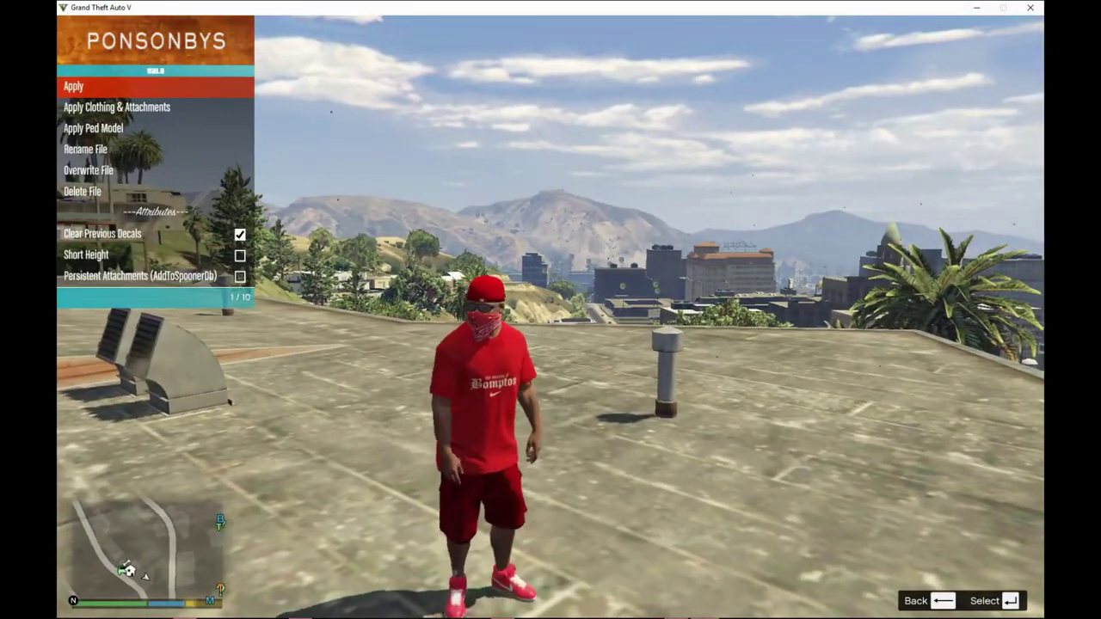
# Apply the full Nala.xml preset, loading both its outfit and ped model
pyautogui.press('Down')
pyautogui.press('Down')
pyautogui.press('Down')
pyautogui.press('Up')
pyautogui.press('Up')
pyautogui.press('Up')
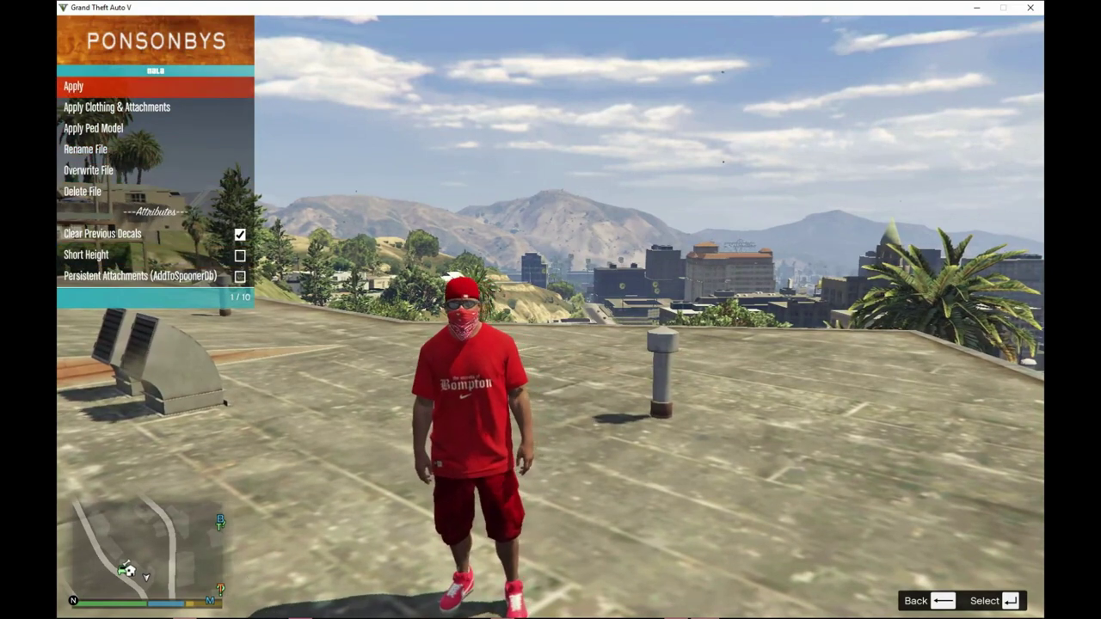
pyautogui.press('Down')
pyautogui.press('Down')
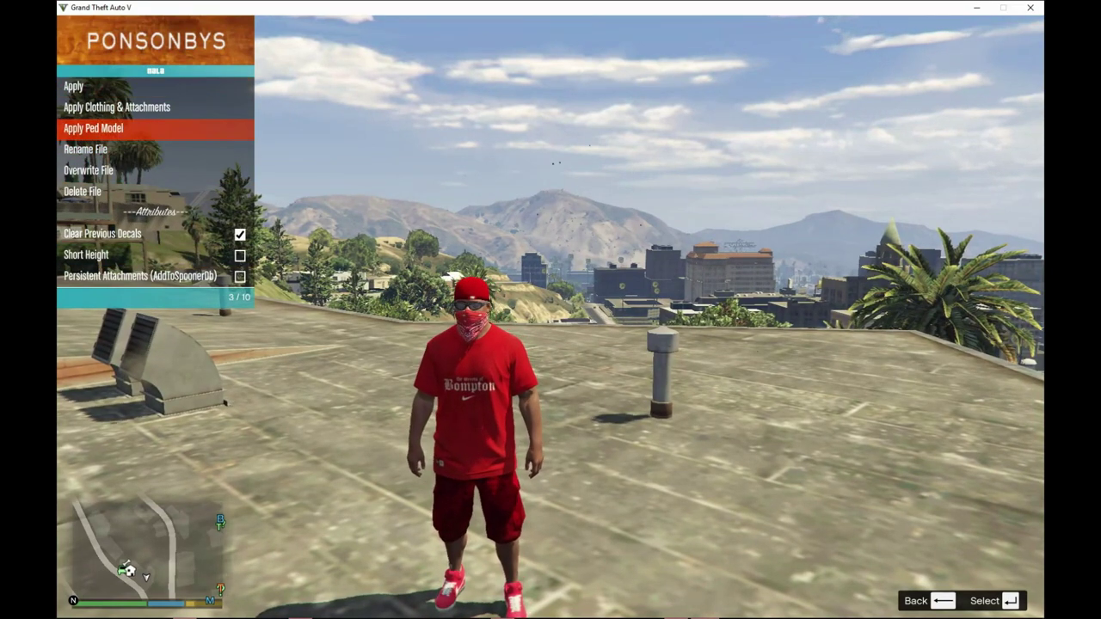
pyautogui.press('Up')
pyautogui.press('Up')
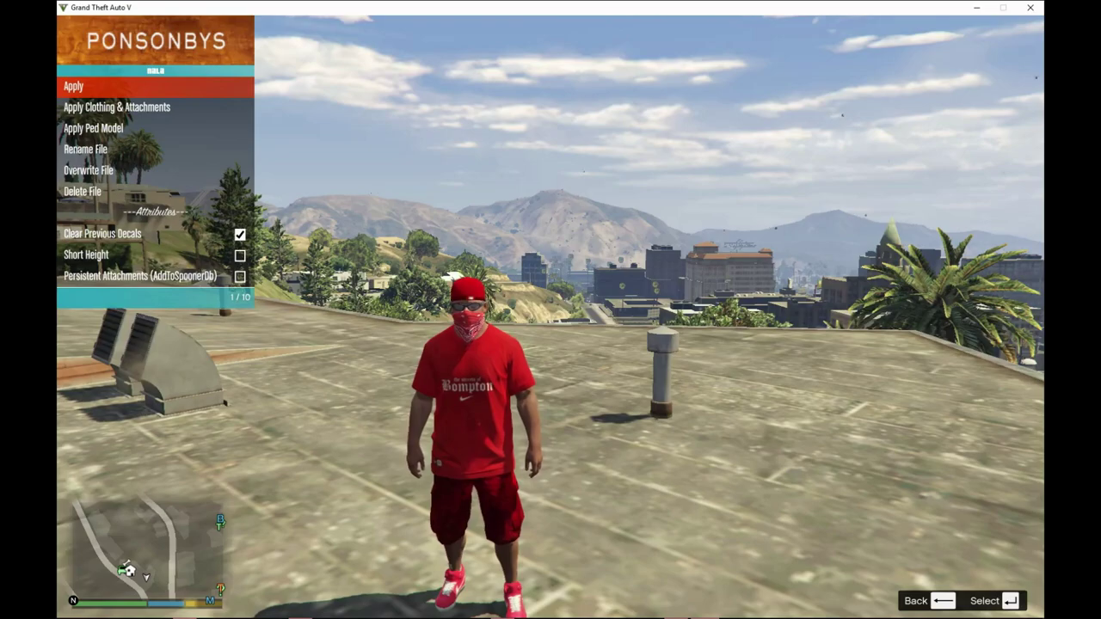
pyautogui.press('Return')
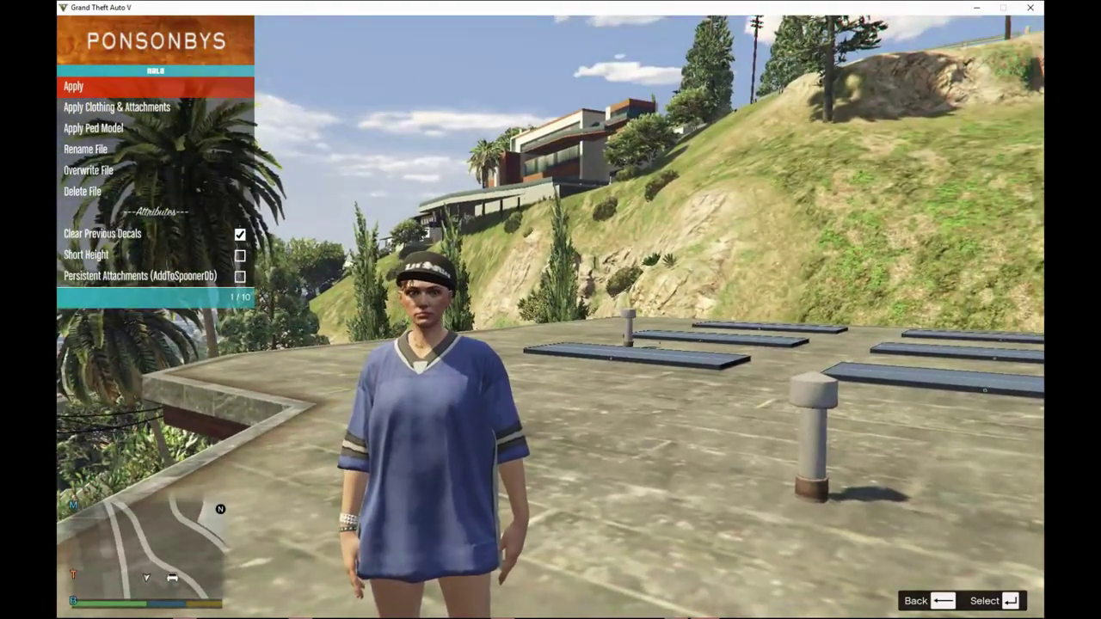
# Reapply the Nala preset, walk the female ped around the rooftop, and return to Wardrobe
pyautogui.press('Return')
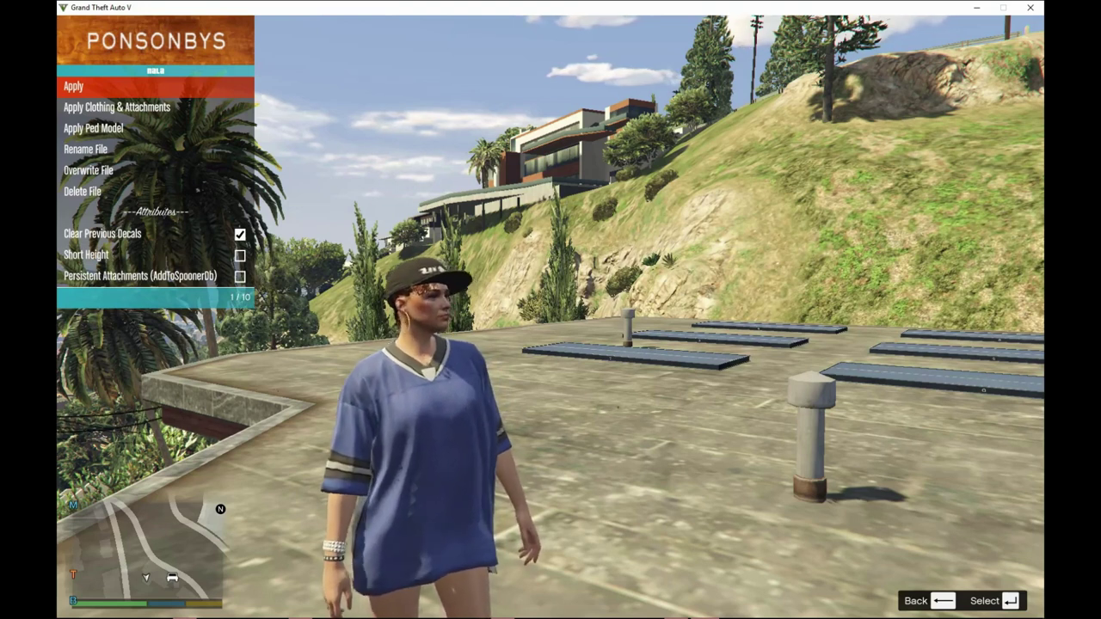
pyautogui.press('Return')
pyautogui.press('w')
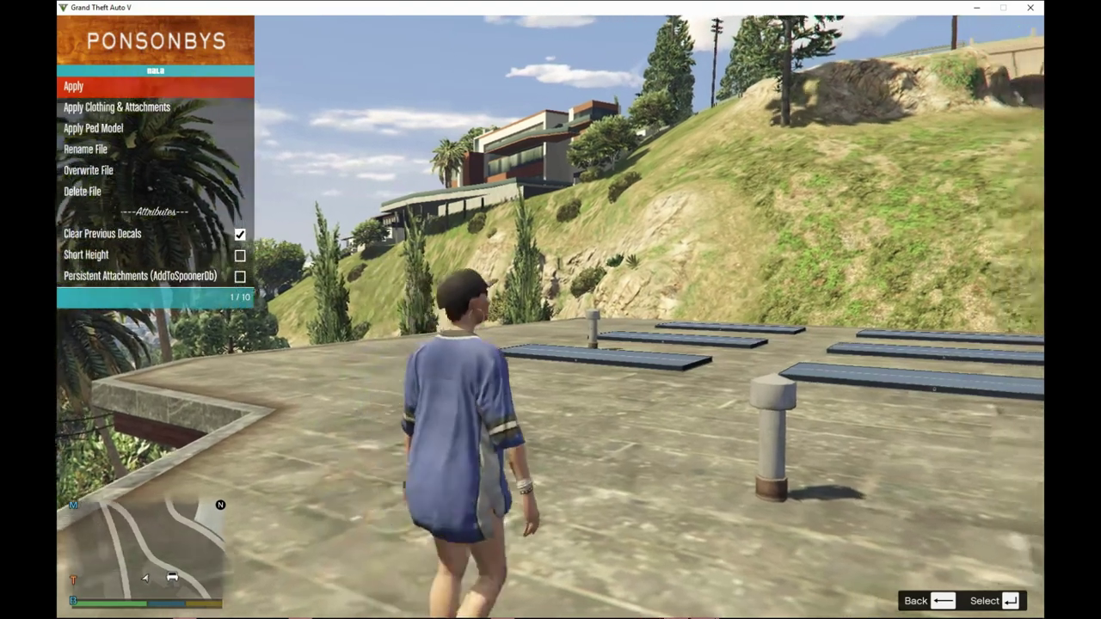
pyautogui.press('w')
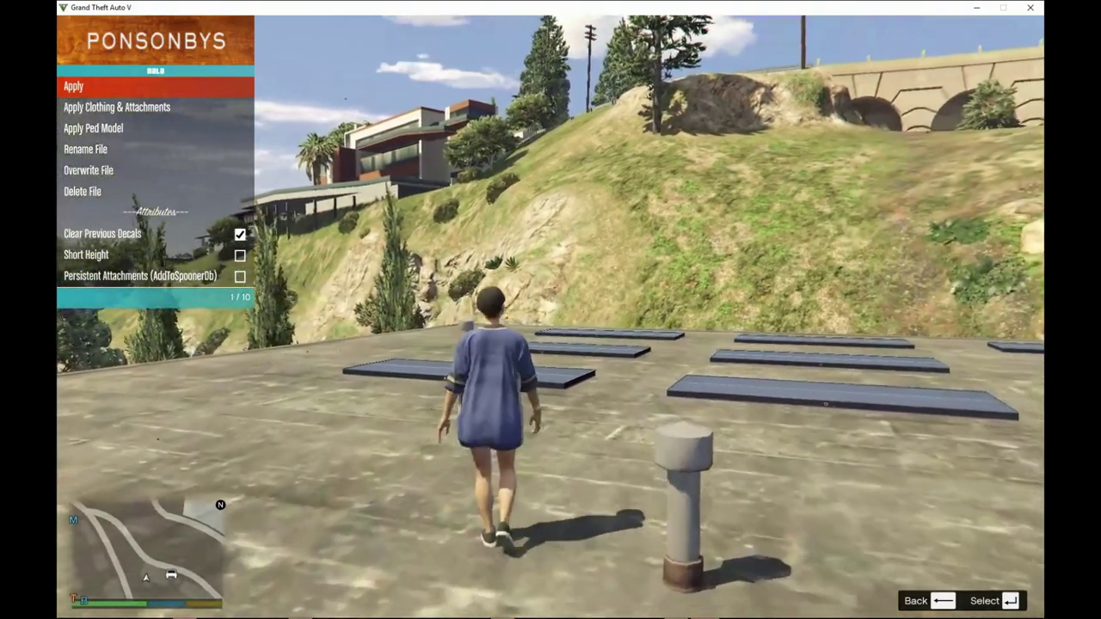
pyautogui.press('w')
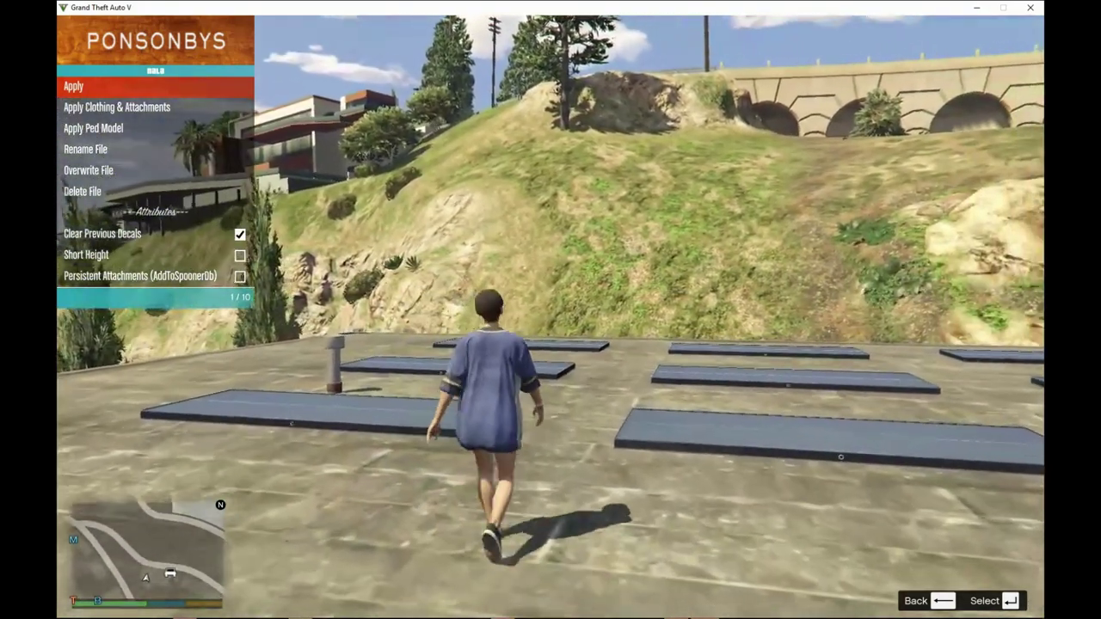
pyautogui.press('w')
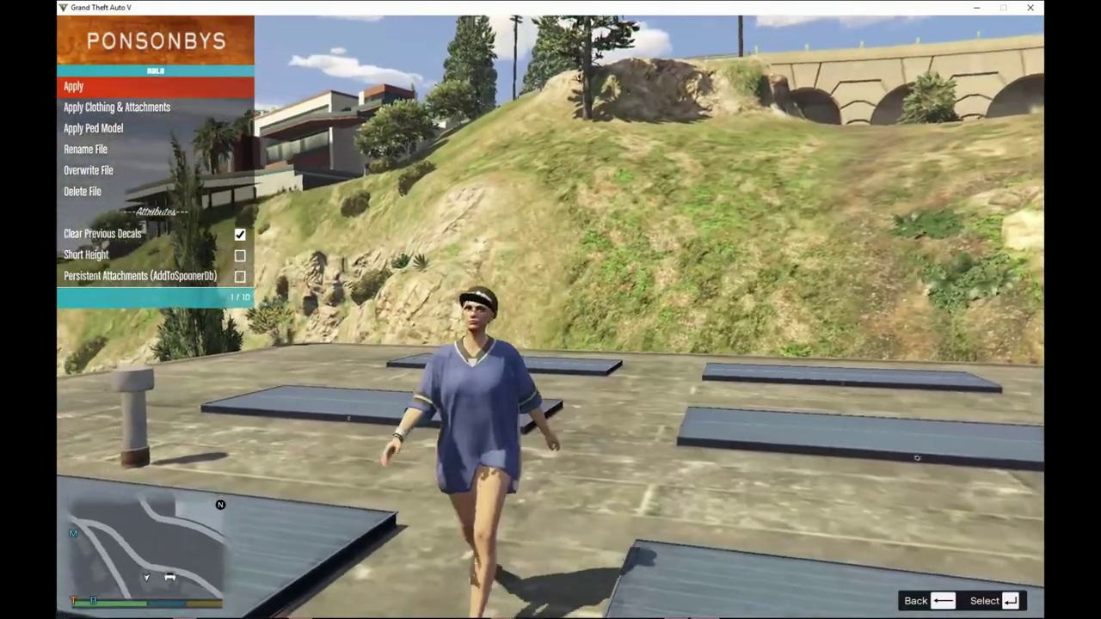
pyautogui.press('BackSpace')
pyautogui.press('BackSpace')
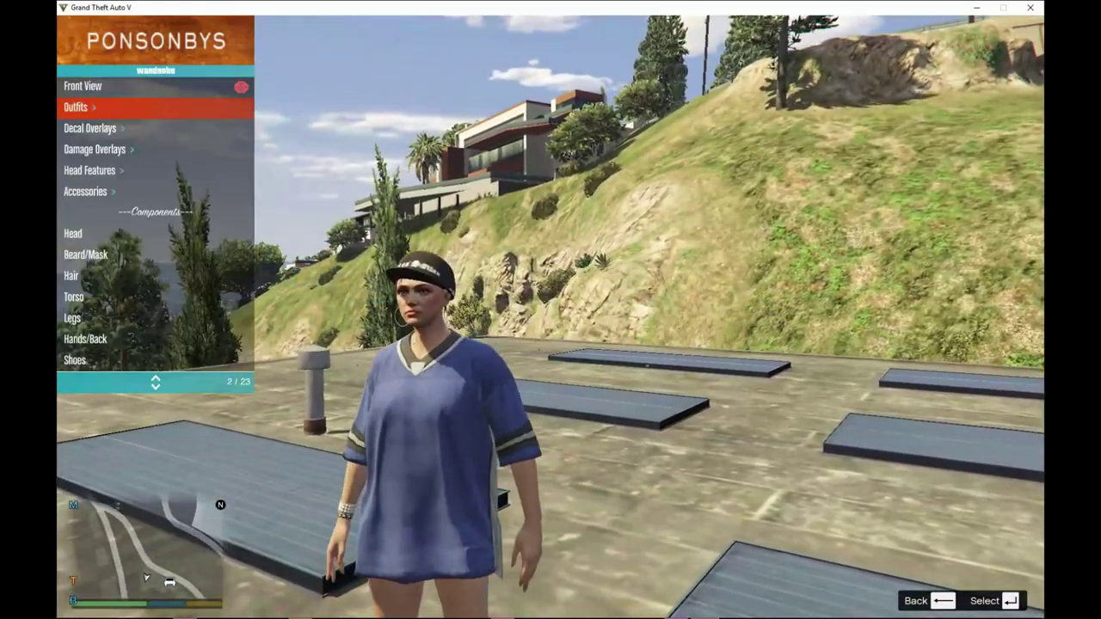
# Set the Torso component's type to 18 to give her fingerless gloves
pyautogui.press('Down')
pyautogui.press('Down')
pyautogui.press('Down')
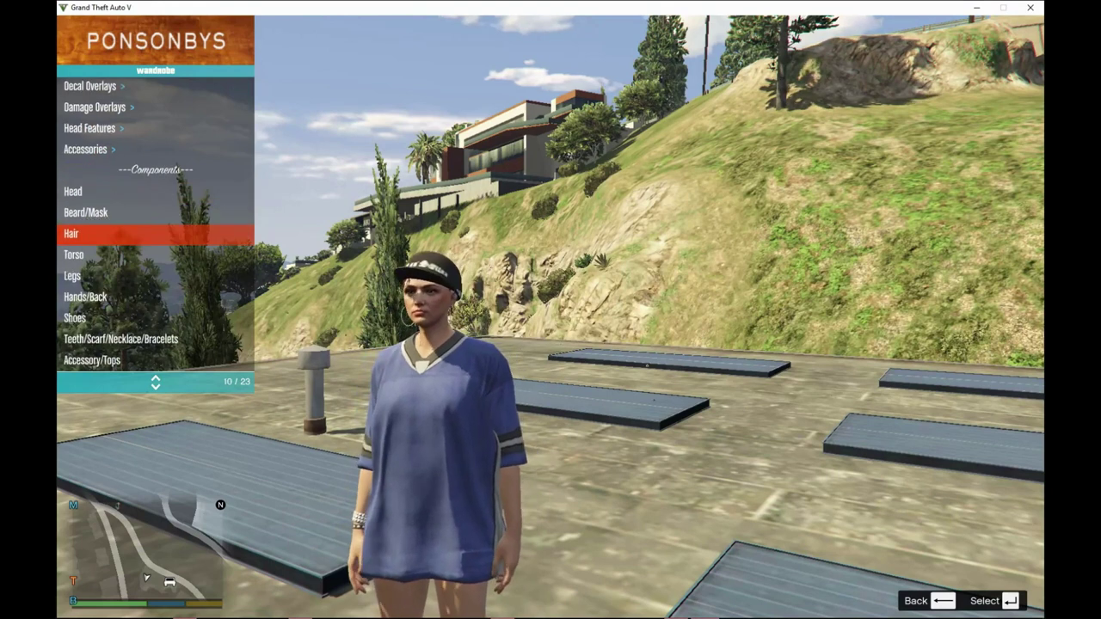
pyautogui.press('Down')
pyautogui.press('Down')
pyautogui.press('Down')
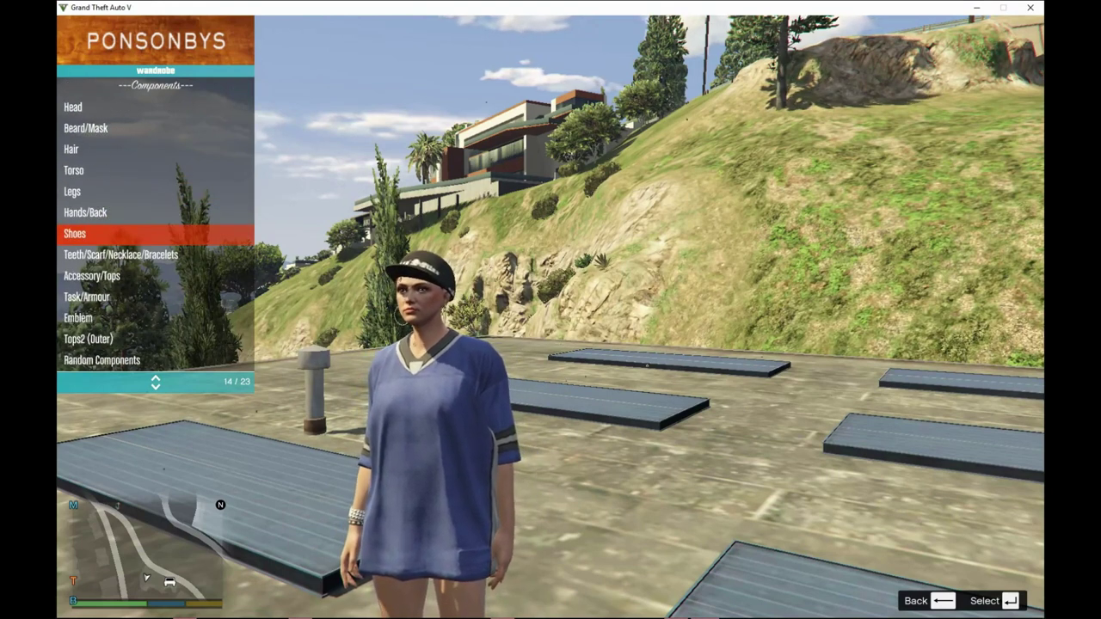
pyautogui.press('Down')
pyautogui.press('Up')
pyautogui.press('Up')
pyautogui.press('Up')
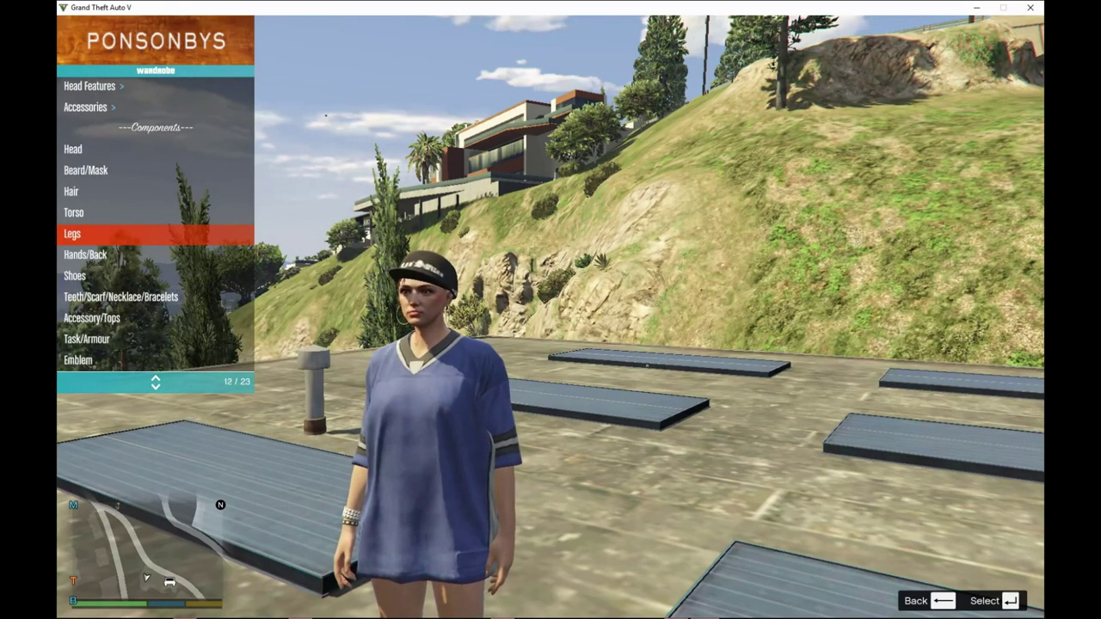
# Change the Hair component to type 48 for red shoulder-length hair
pyautogui.press('Up')
pyautogui.press('Return')
pyautogui.press('Right')
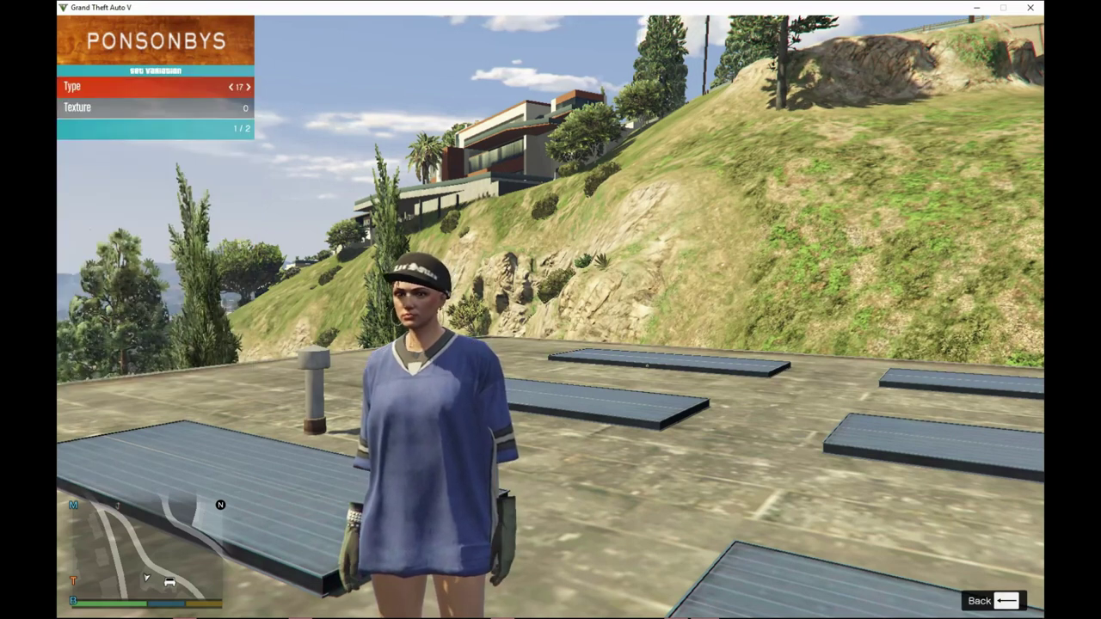
pyautogui.press('Right')
pyautogui.press('BackSpace')
pyautogui.press('Up')
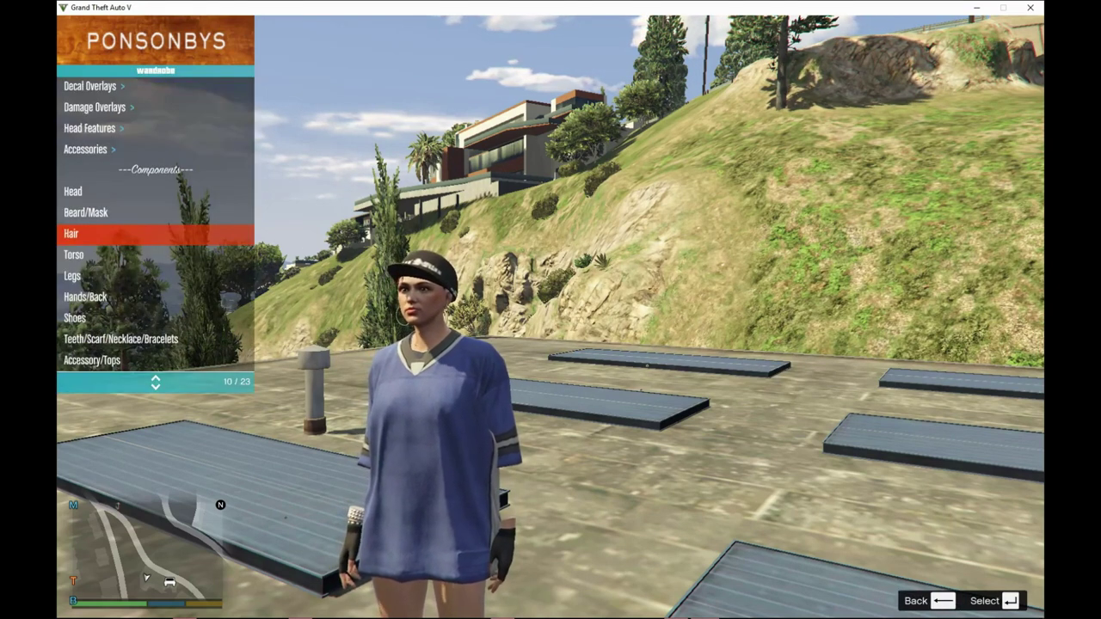
pyautogui.press('Up')
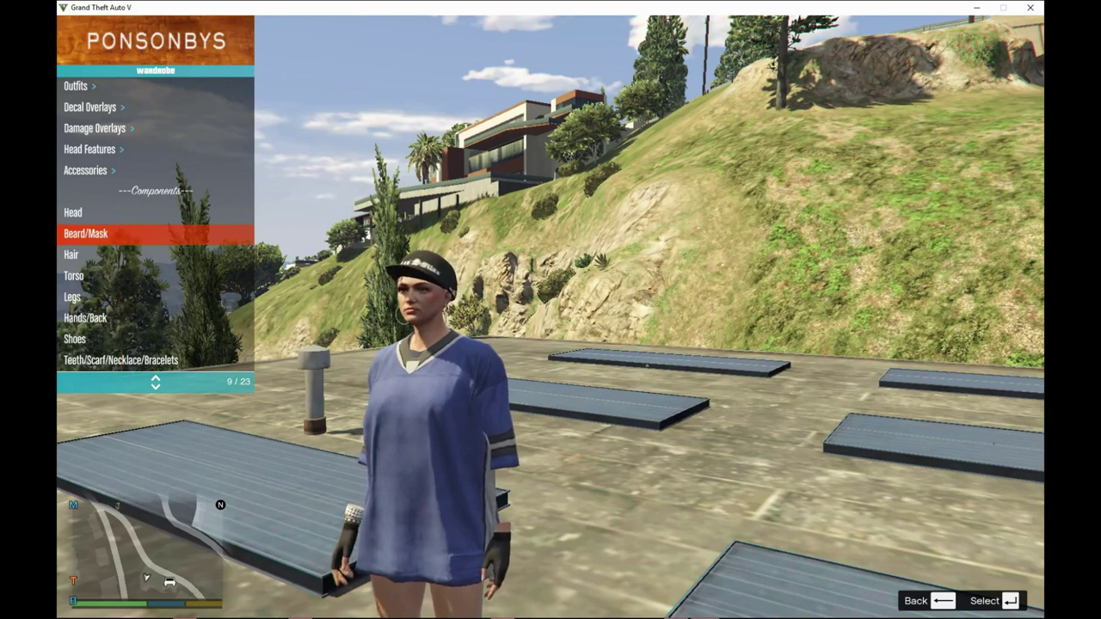
pyautogui.press('Down')
pyautogui.press('Return')
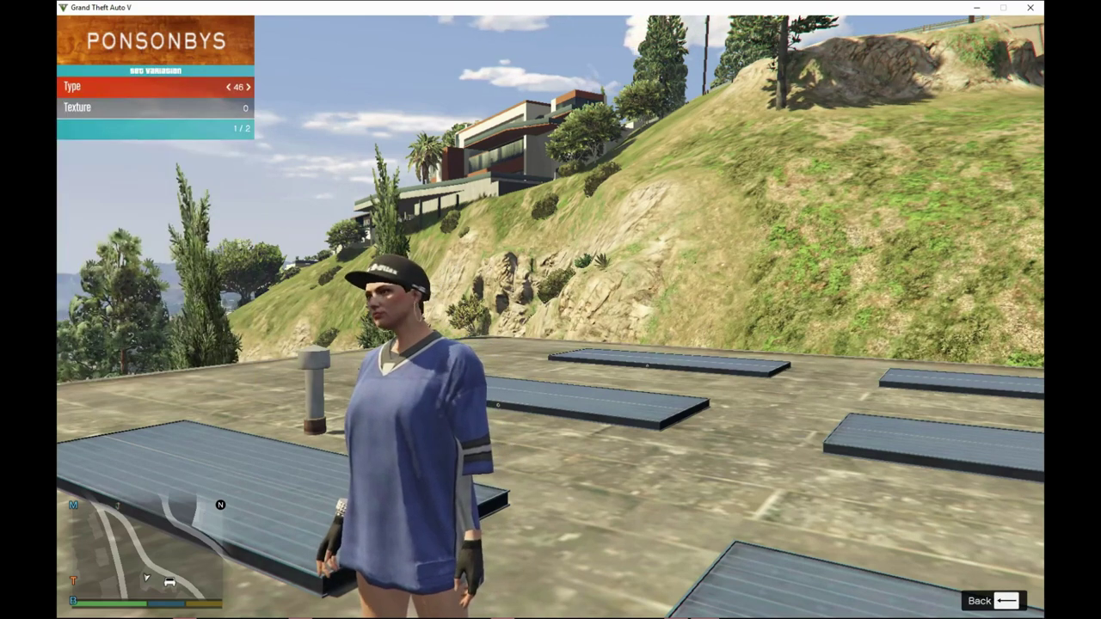
pyautogui.press('Right')
pyautogui.press('Right')
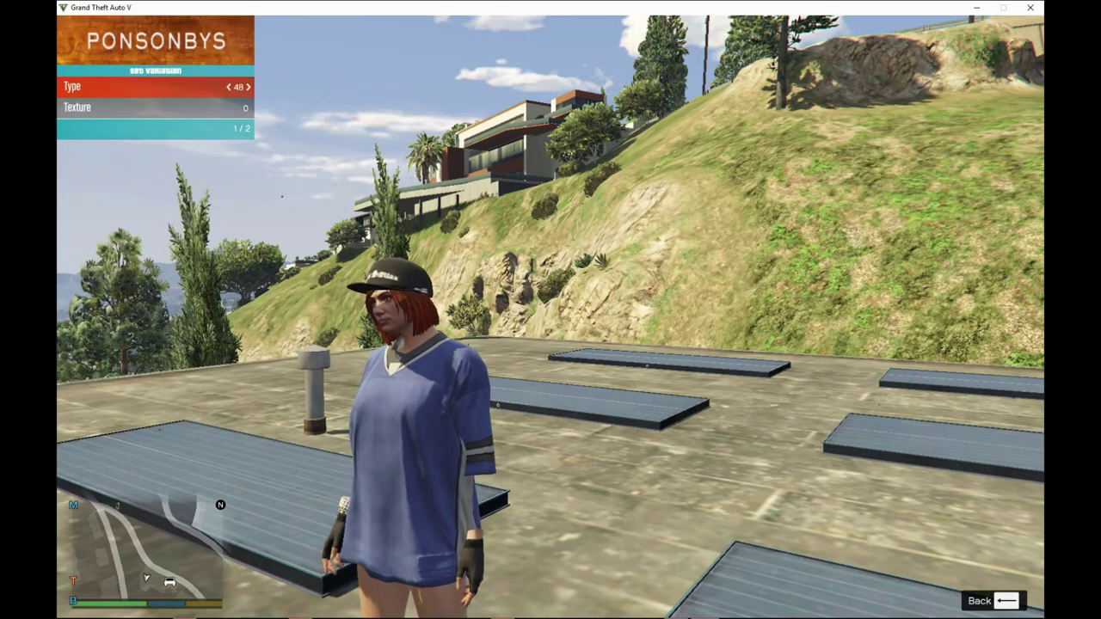